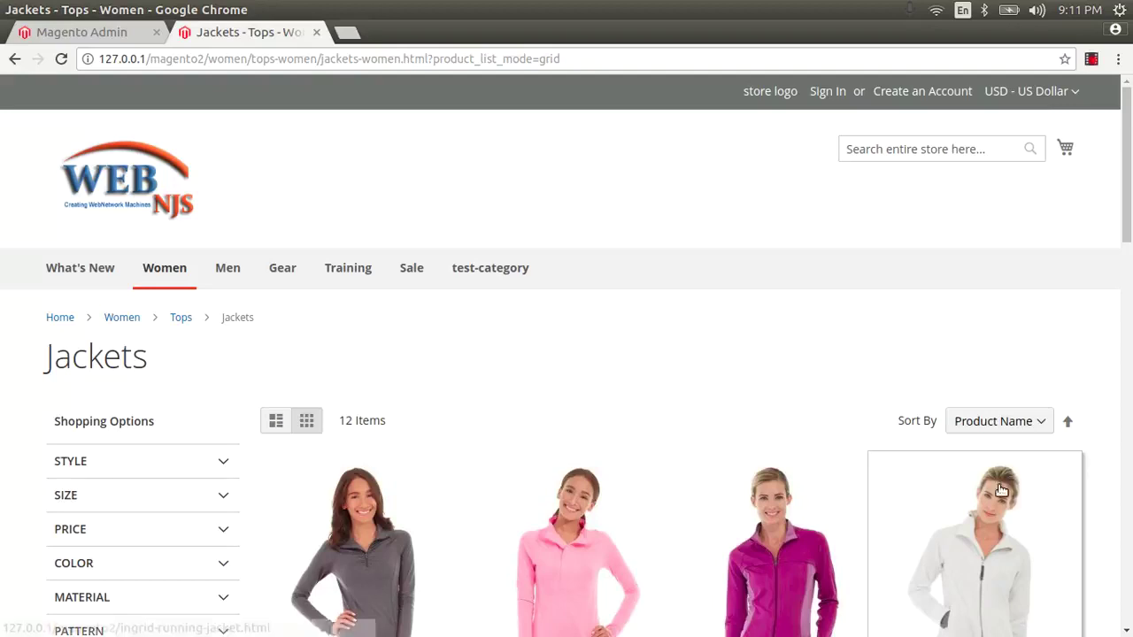
Step: Sign in to Magento Admin with the admin username and password to reach the Dashboard
{"action": "left_click", "coordinate": [40, 33]}
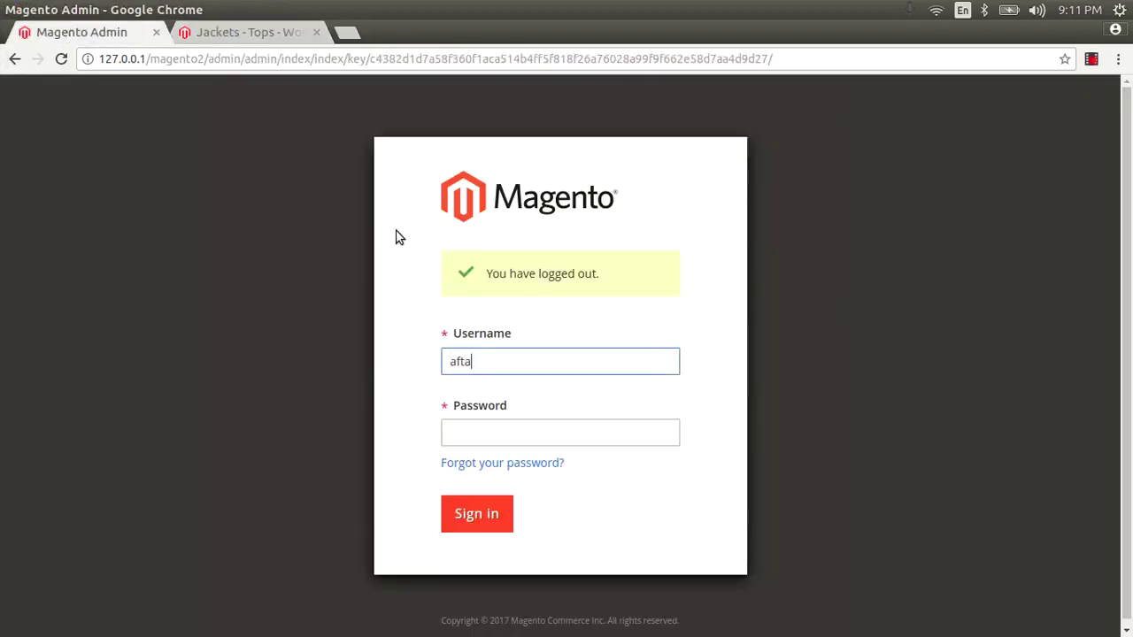
{"action": "key", "text": "Tab"}
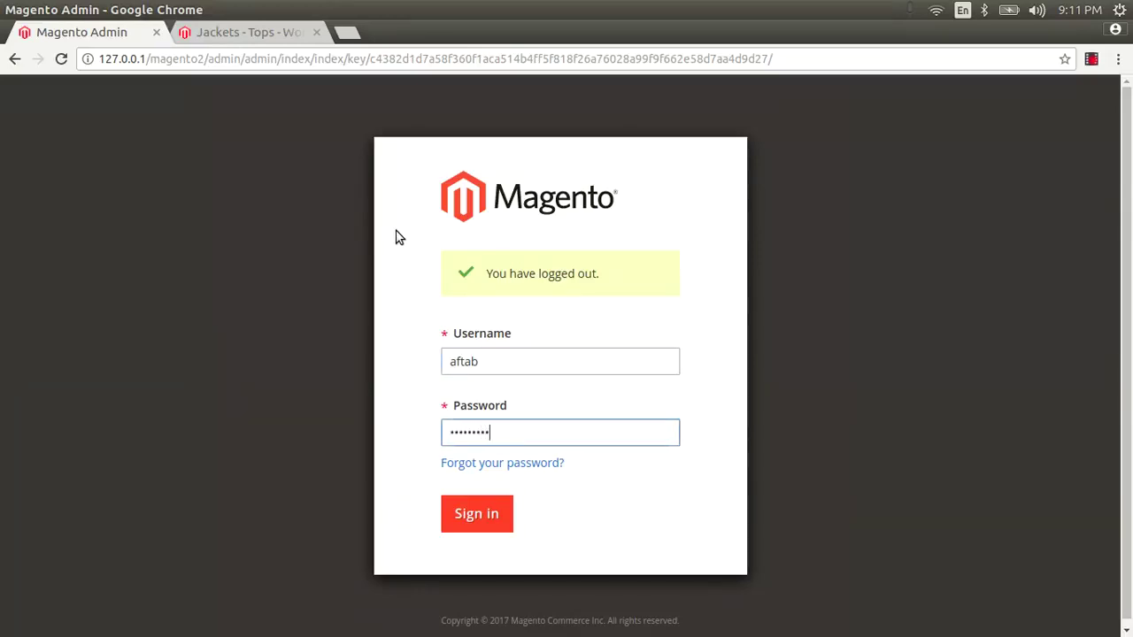
{"action": "key", "text": "Return"}
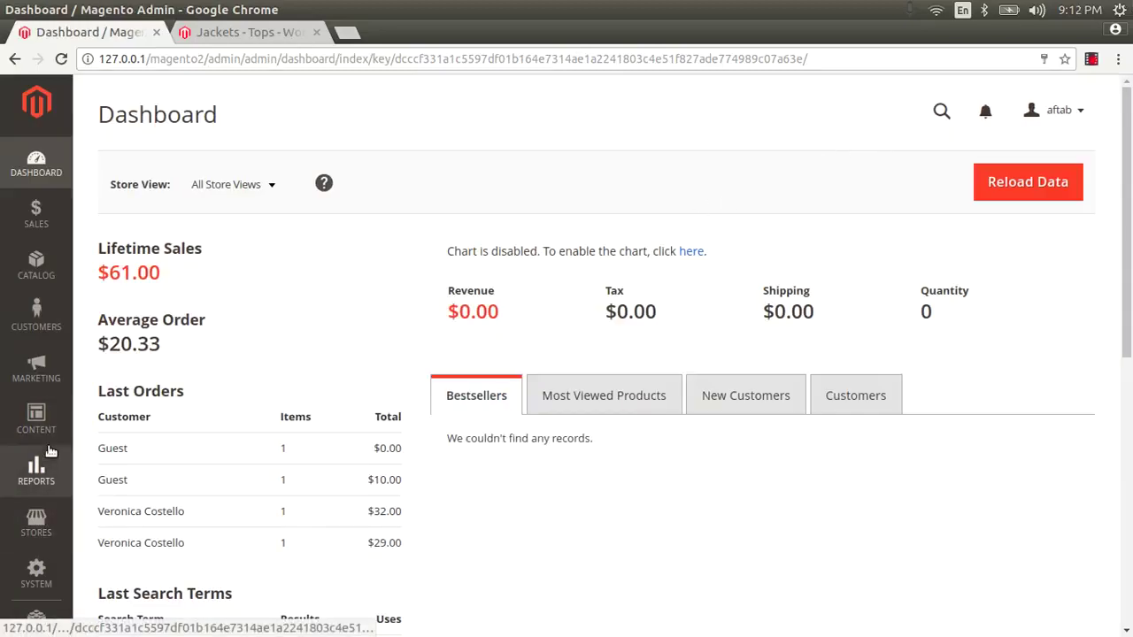
Step: Navigate to Stores > Configuration > Sales > Google API settings
{"action": "scroll", "coordinate": [40, 487], "scroll_direction": "down", "scroll_amount": 3}
{"action": "left_click", "coordinate": [40, 489]}
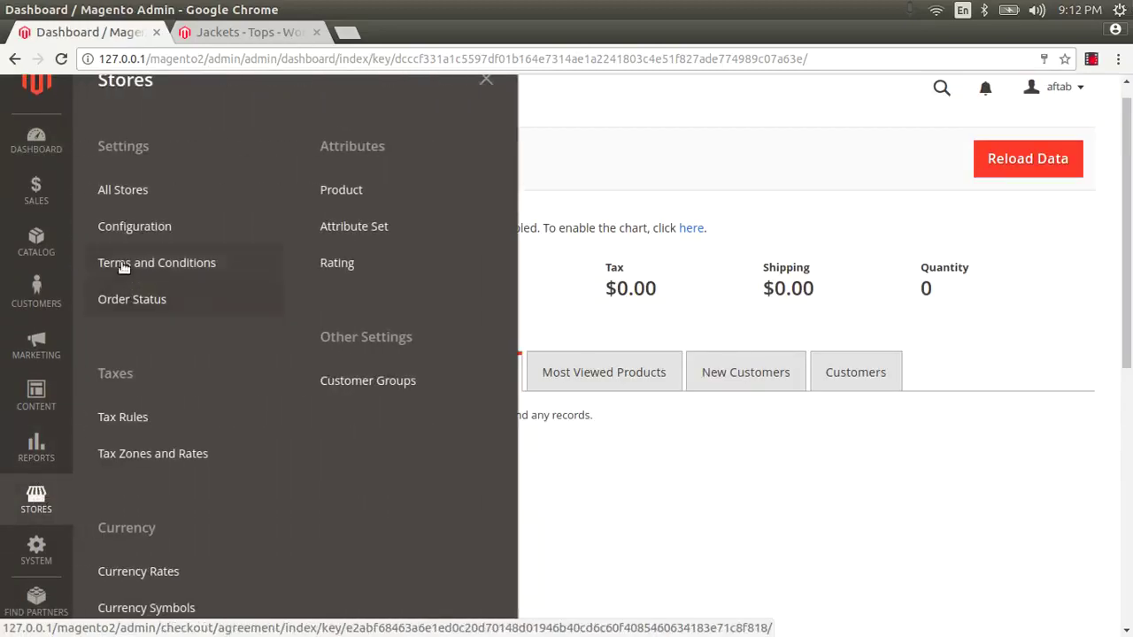
{"action": "left_click", "coordinate": [124, 231]}
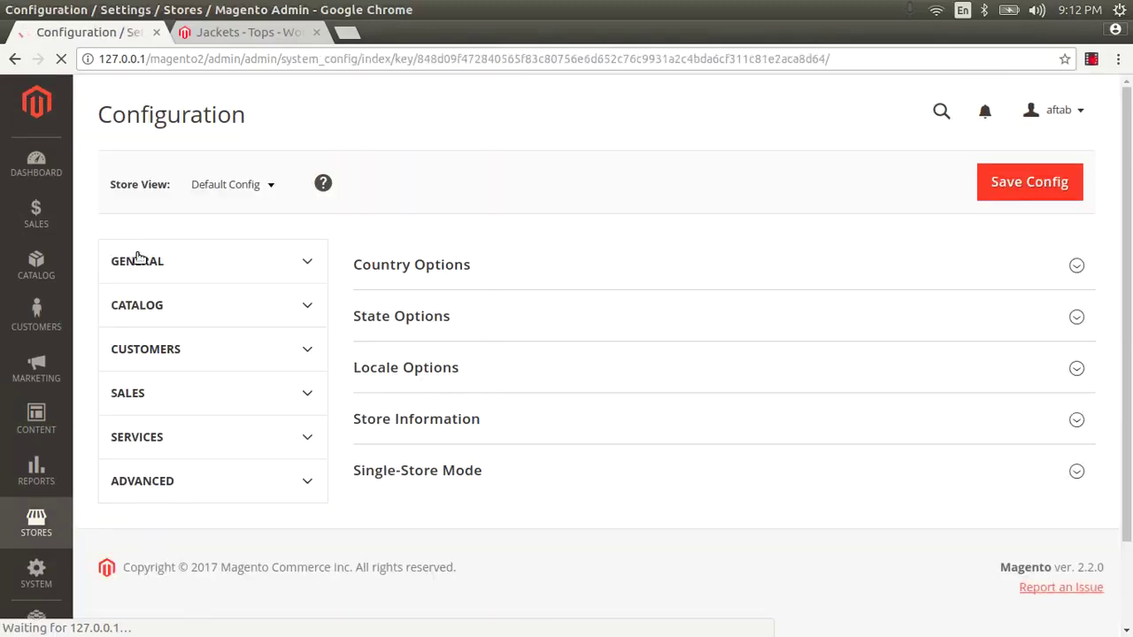
{"action": "scroll", "coordinate": [149, 282], "scroll_direction": "down", "scroll_amount": 5}
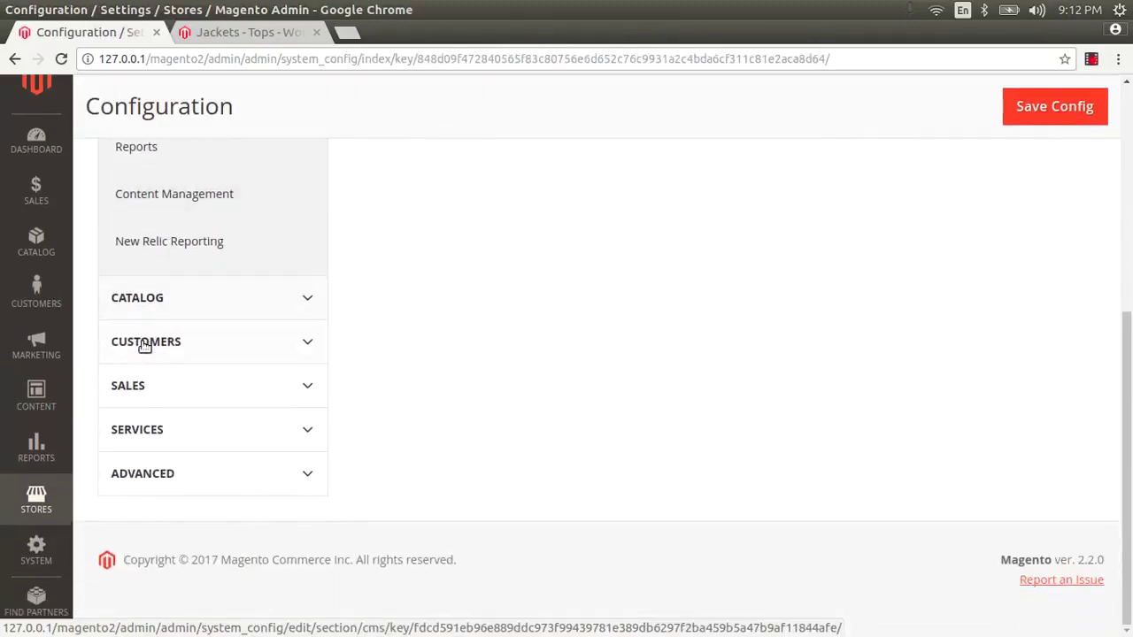
{"action": "left_click", "coordinate": [139, 386]}
{"action": "scroll", "coordinate": [142, 387], "scroll_direction": "down", "scroll_amount": 5}
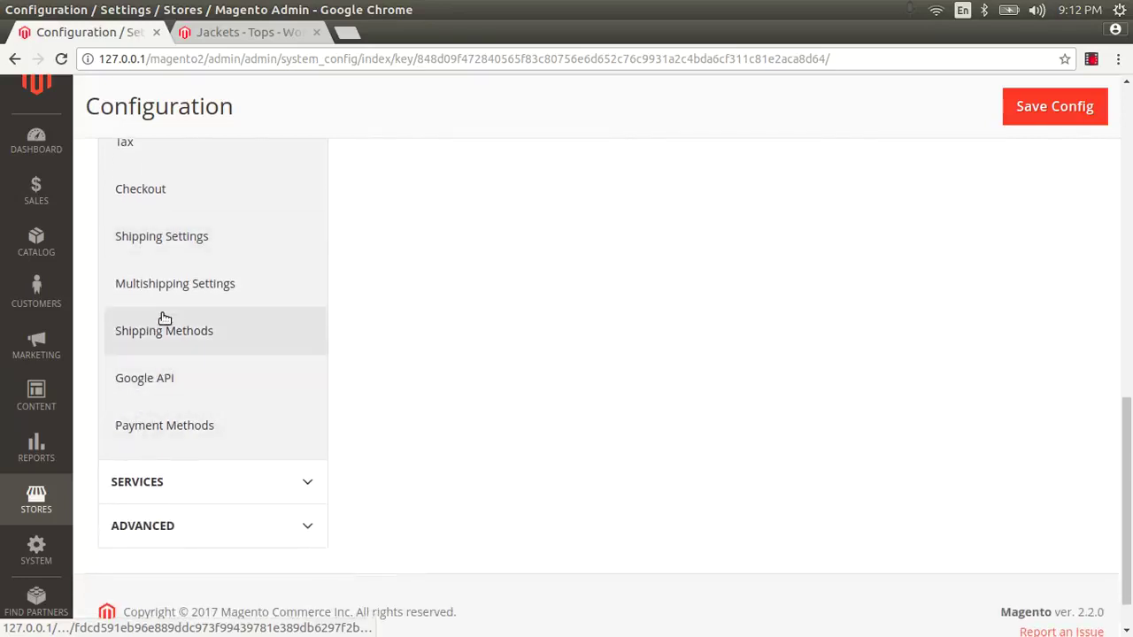
{"action": "scroll", "coordinate": [166, 248], "scroll_direction": "down", "scroll_amount": 1}
{"action": "scroll", "coordinate": [166, 248], "scroll_direction": "up", "scroll_amount": 5}
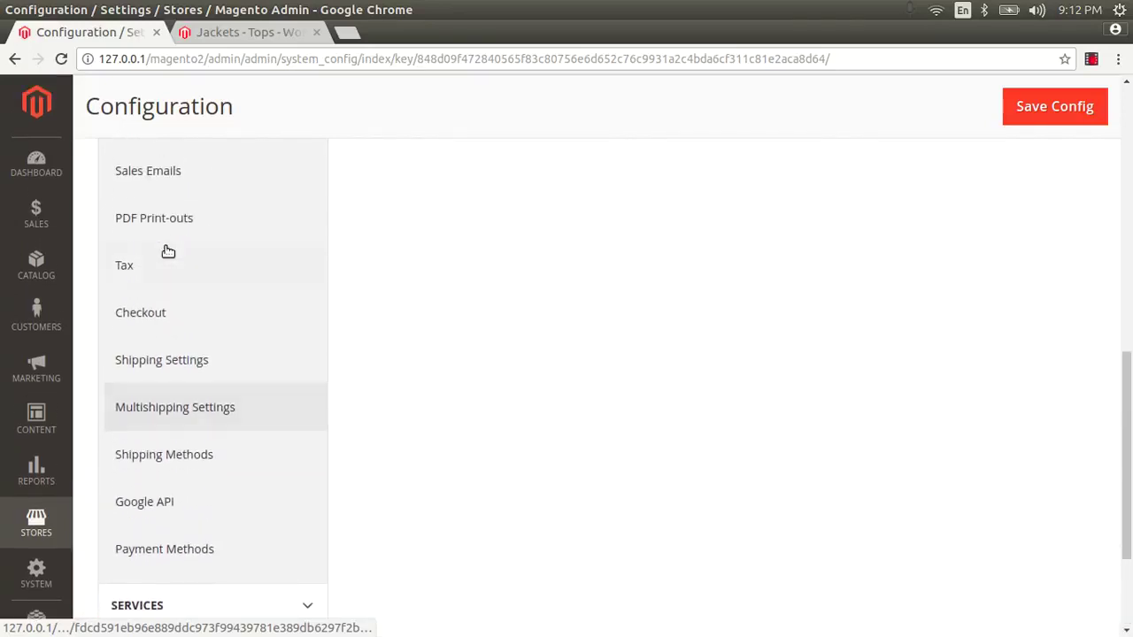
{"action": "scroll", "coordinate": [167, 251], "scroll_direction": "down", "scroll_amount": 2}
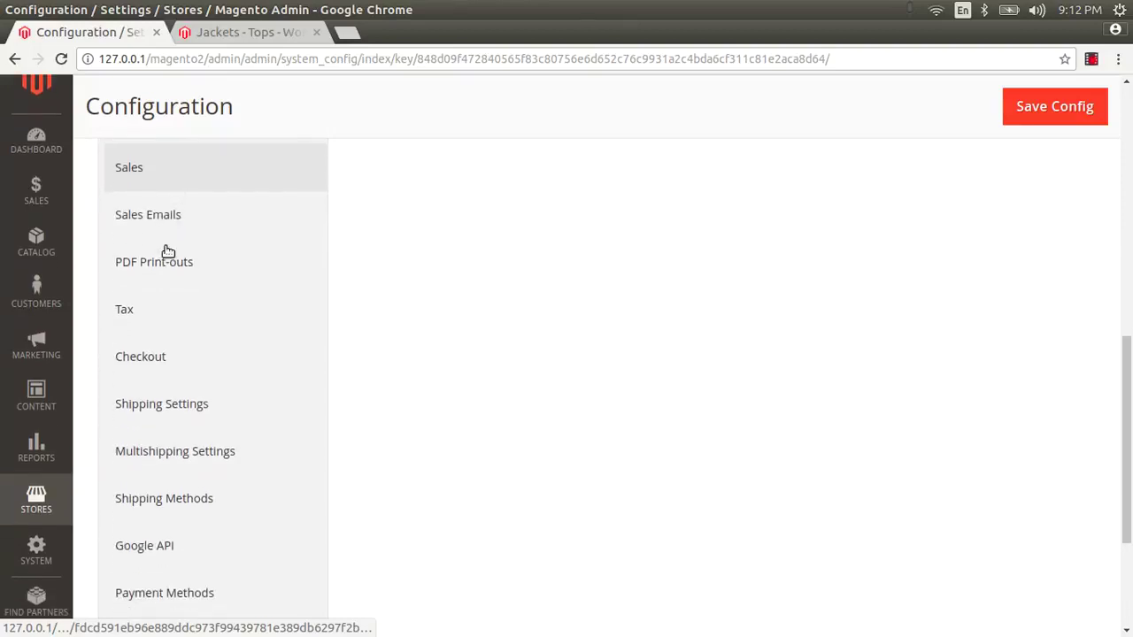
{"action": "scroll", "coordinate": [188, 527], "scroll_direction": "down", "scroll_amount": 2}
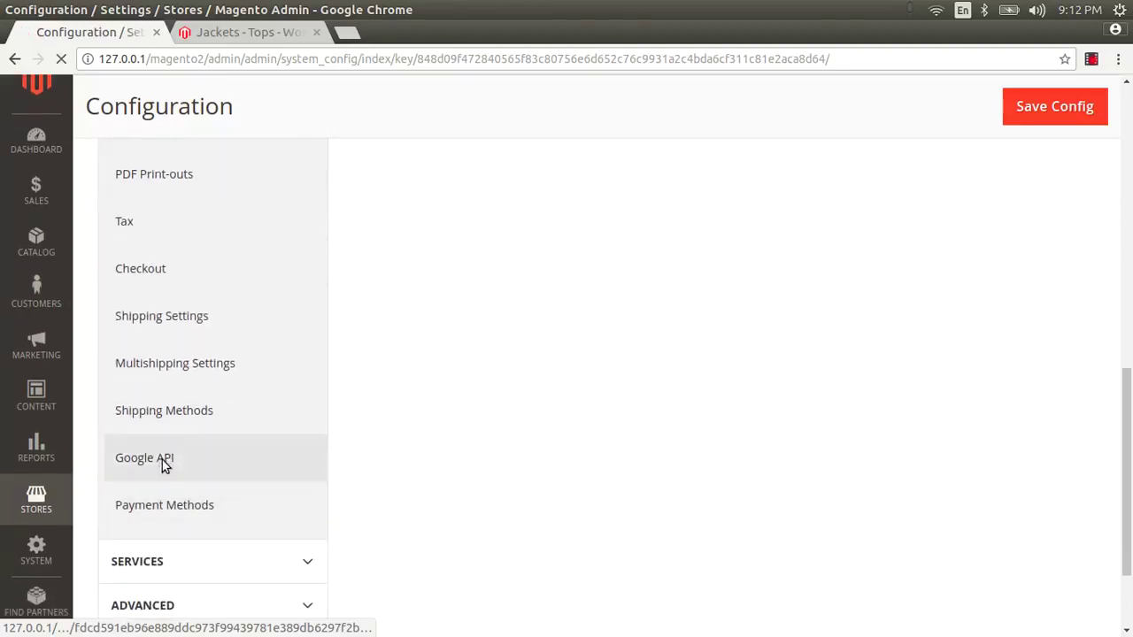
{"action": "left_click", "coordinate": [162, 460]}
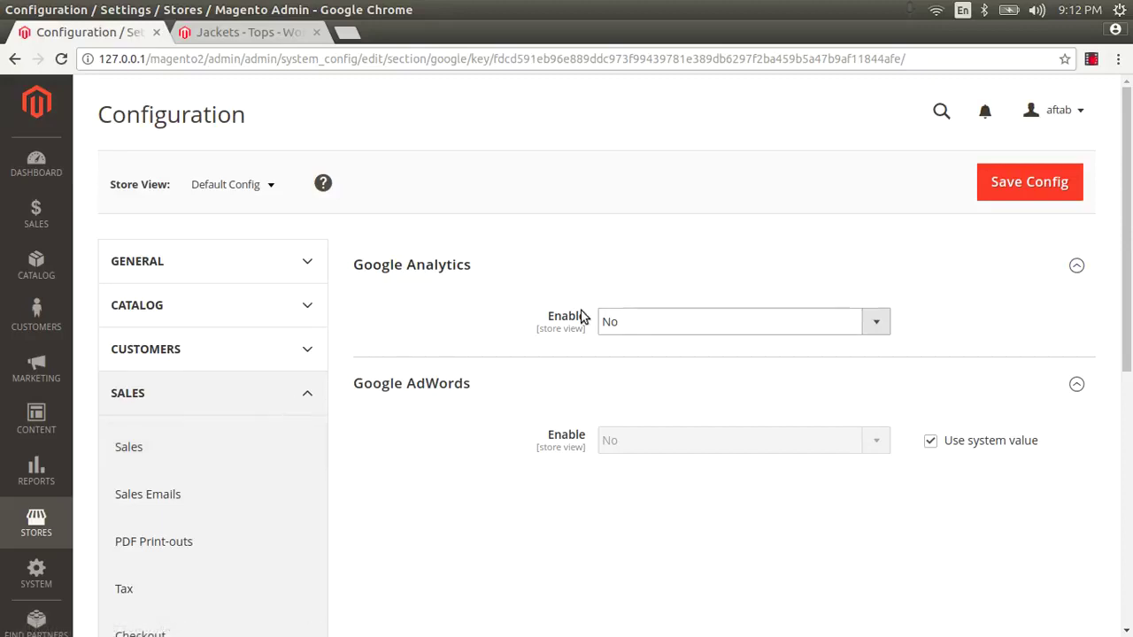
Step: Set Google Analytics Enable to Yes, then bring up the storefront Jackets page
{"action": "left_click", "coordinate": [624, 324]}
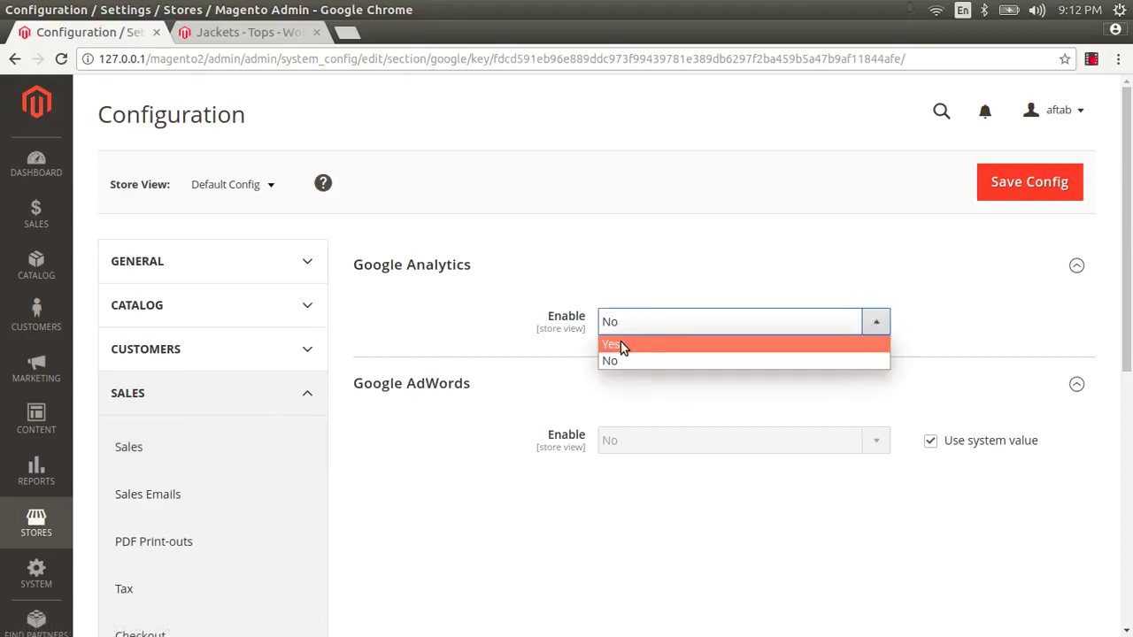
{"action": "left_click", "coordinate": [622, 346]}
{"action": "left_click", "coordinate": [628, 366]}
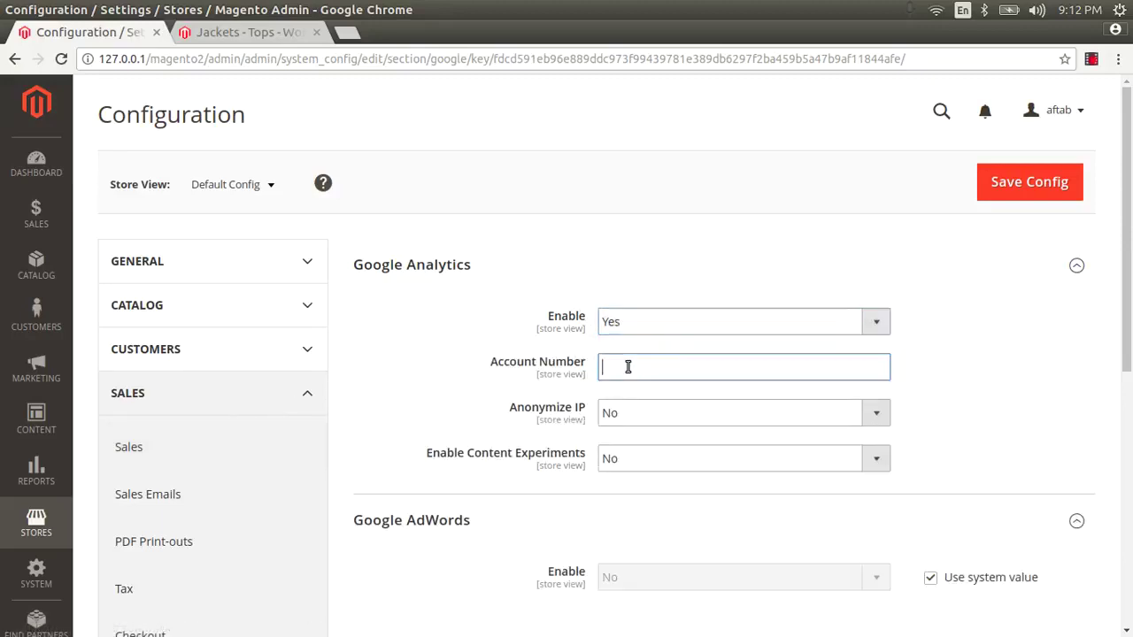
{"action": "left_click", "coordinate": [247, 32]}
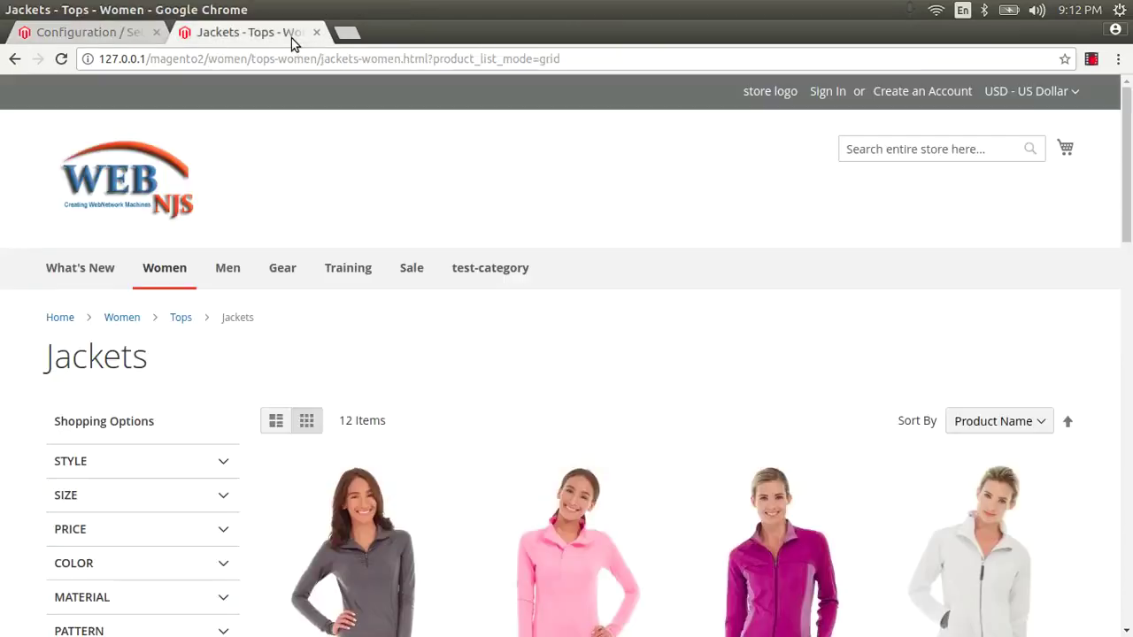
Step: Search the Jackets page source for 'goog', then return to the Magento configuration
{"action": "key", "text": "ctrl+u"}
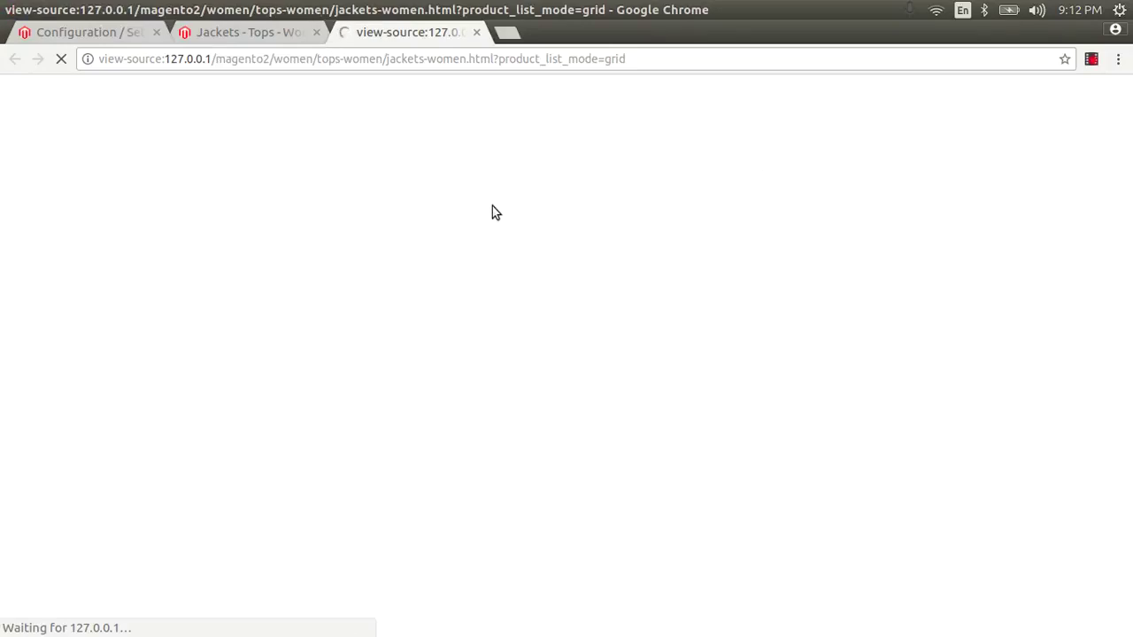
{"action": "key", "text": "ctrl+f"}
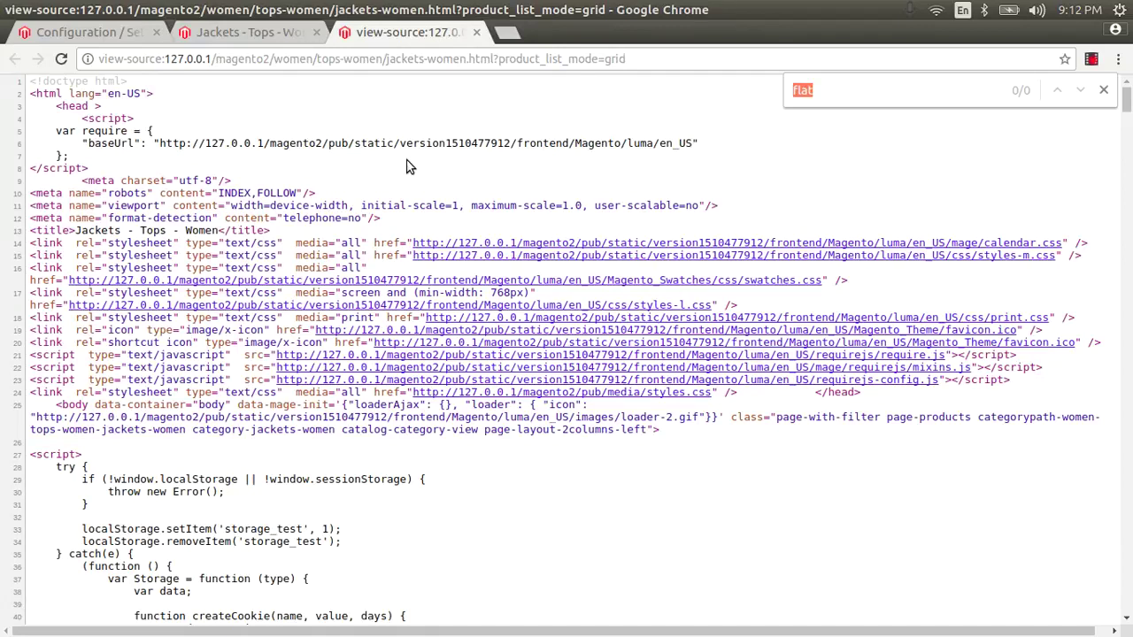
{"action": "type", "text": "google"}
{"action": "left_click", "coordinate": [1104, 89]}
{"action": "left_click", "coordinate": [93, 32]}
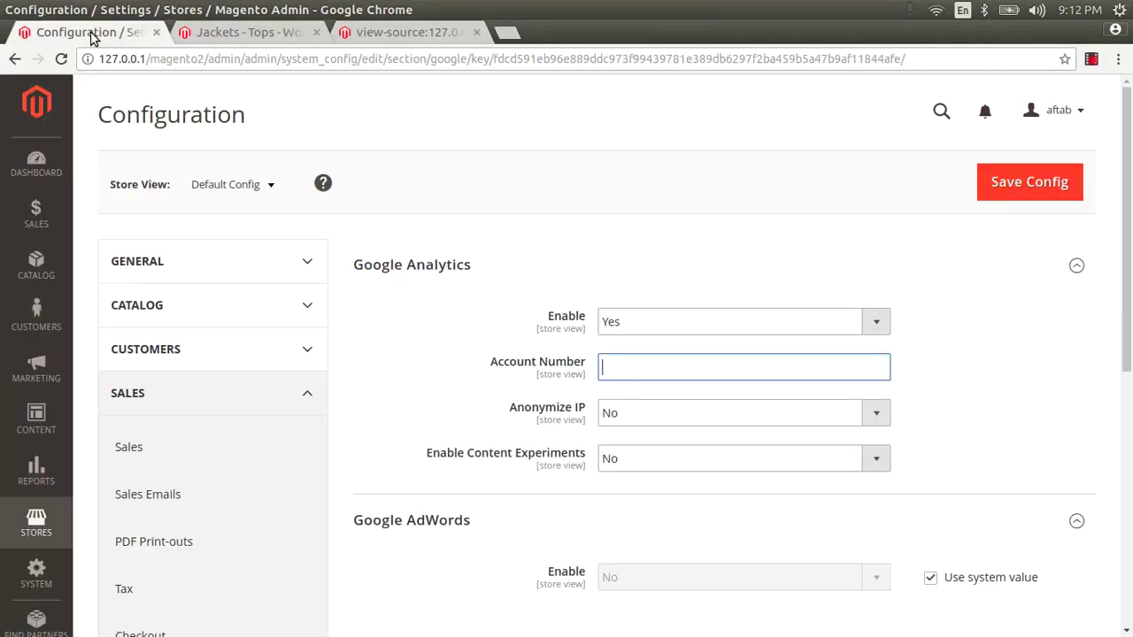
Step: Keep Google Analytics enabled and paste the UA tracking number into Account Number
{"action": "left_click", "coordinate": [640, 324]}
{"action": "left_click", "coordinate": [636, 343]}
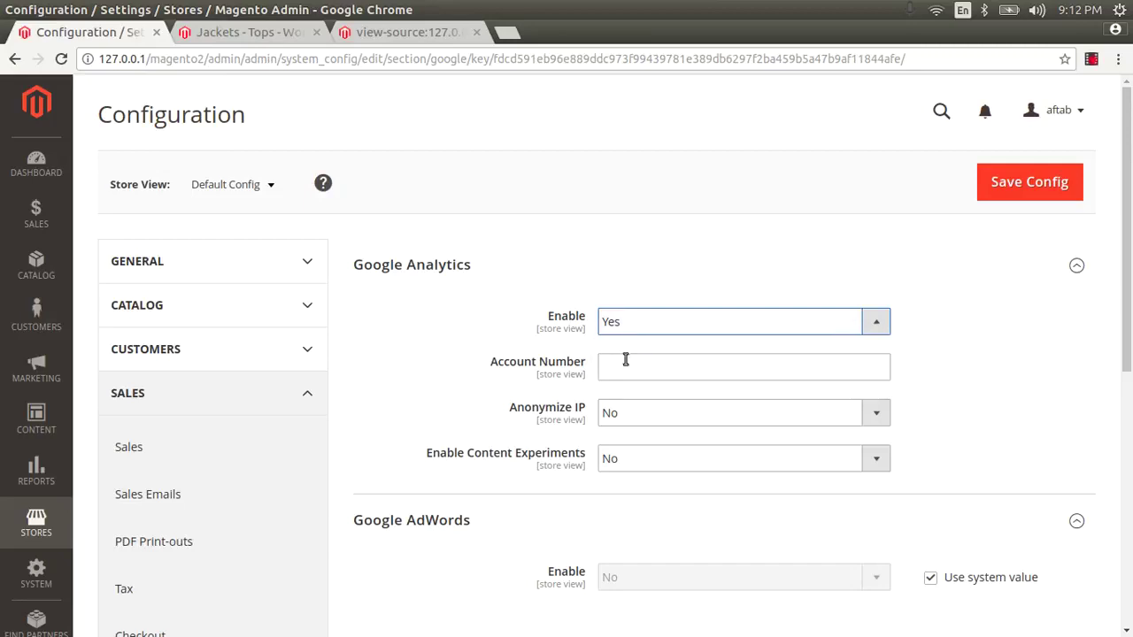
{"action": "left_click", "coordinate": [626, 361]}
{"action": "type", "text": "UA-61533492-1"}
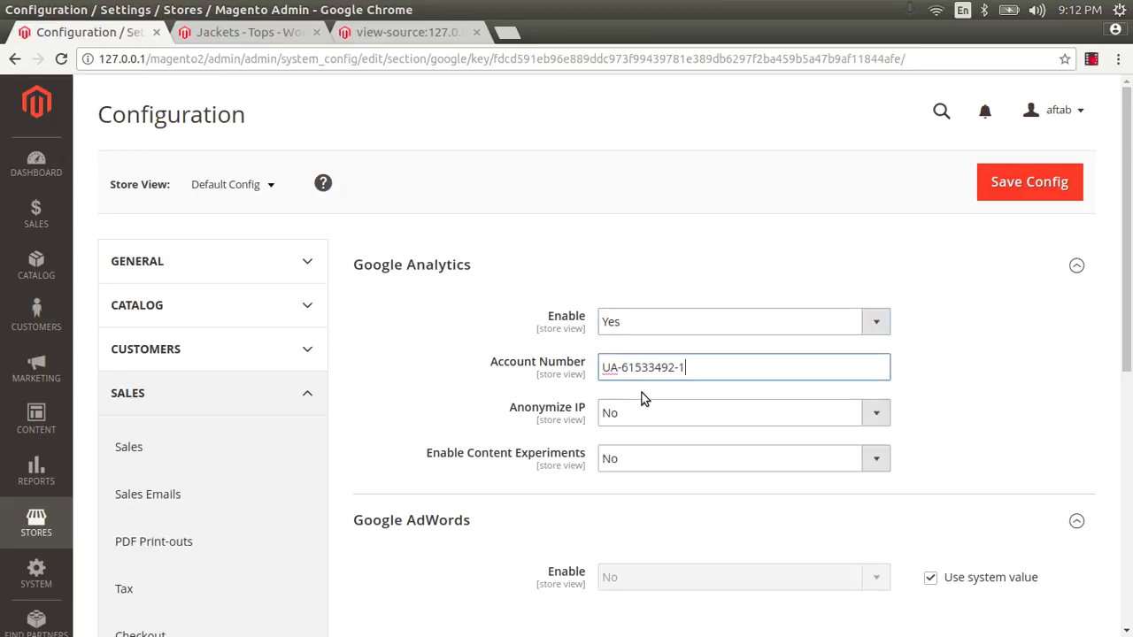
Step: Set Anonymize IP and Enable Content Experiments to Yes, and save the configuration
{"action": "left_click", "coordinate": [621, 414]}
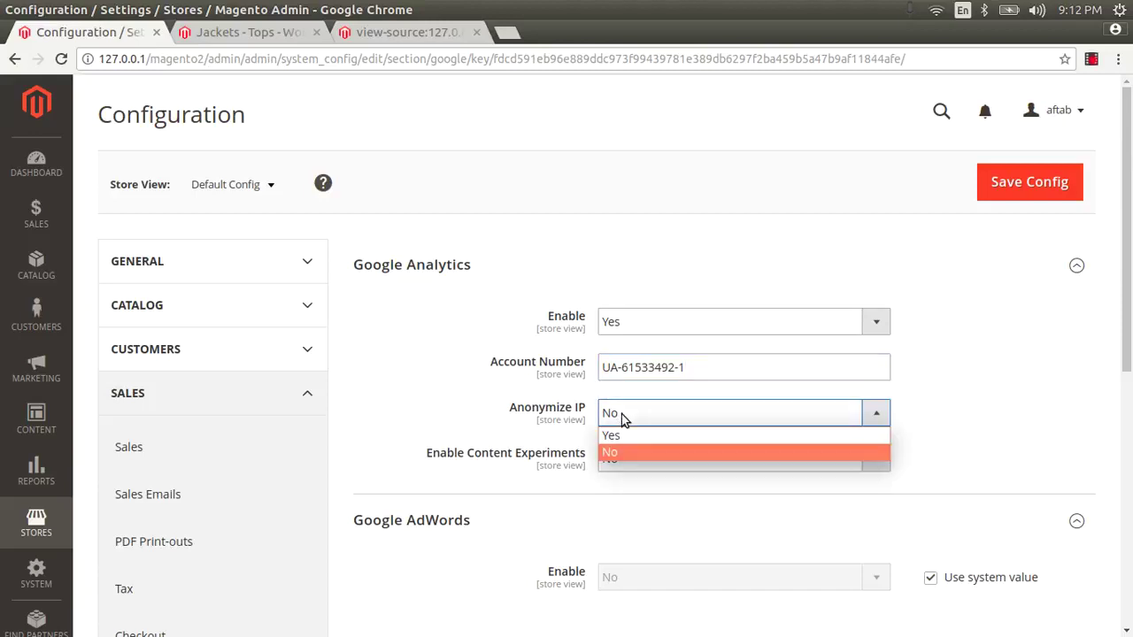
{"action": "left_click", "coordinate": [622, 415]}
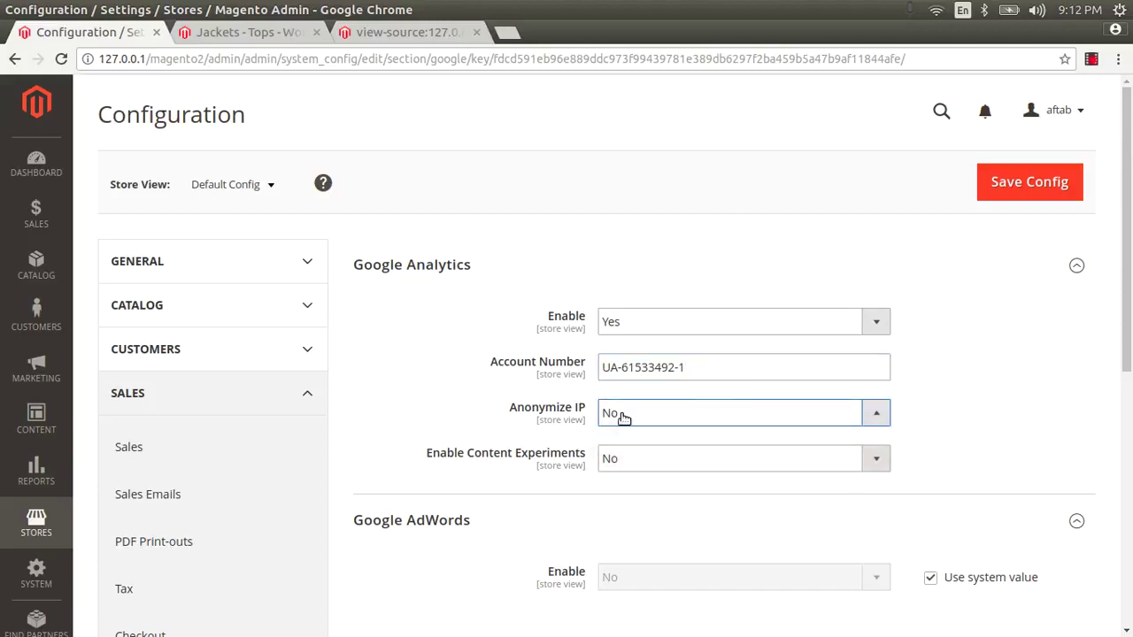
{"action": "left_click", "coordinate": [623, 416]}
{"action": "left_click", "coordinate": [626, 434]}
{"action": "left_click", "coordinate": [633, 460]}
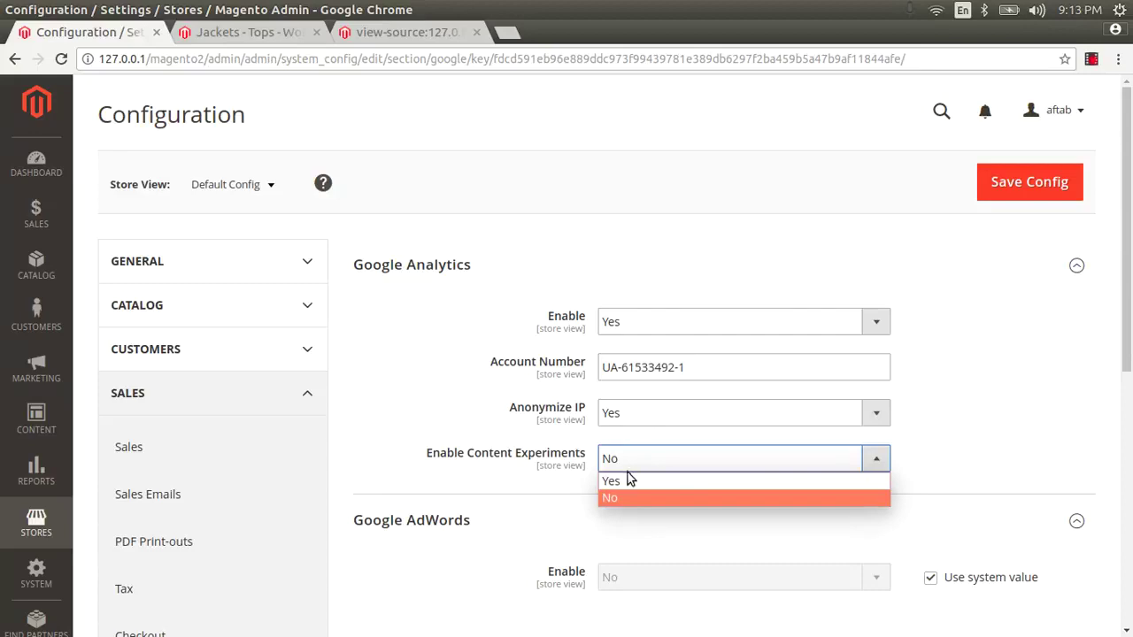
{"action": "left_click", "coordinate": [627, 478]}
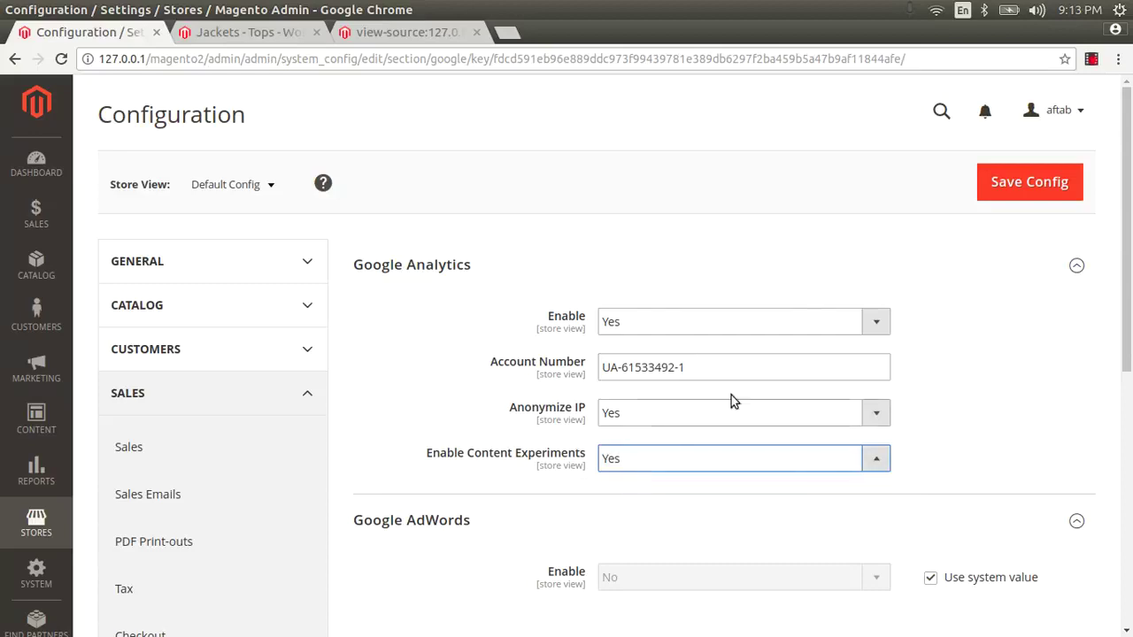
{"action": "left_click", "coordinate": [1063, 181]}
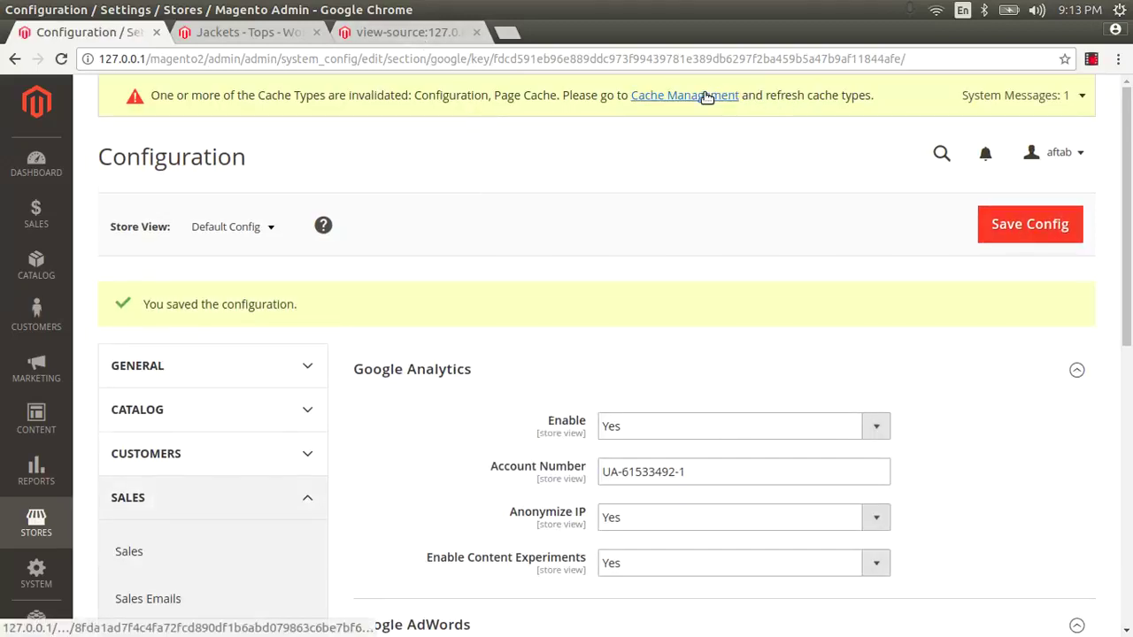
Step: Refresh the invalidated Configuration and Page Cache types in Cache Management, then view the Jackets page
{"action": "right_click", "coordinate": [713, 94]}
{"action": "left_click", "coordinate": [726, 104]}
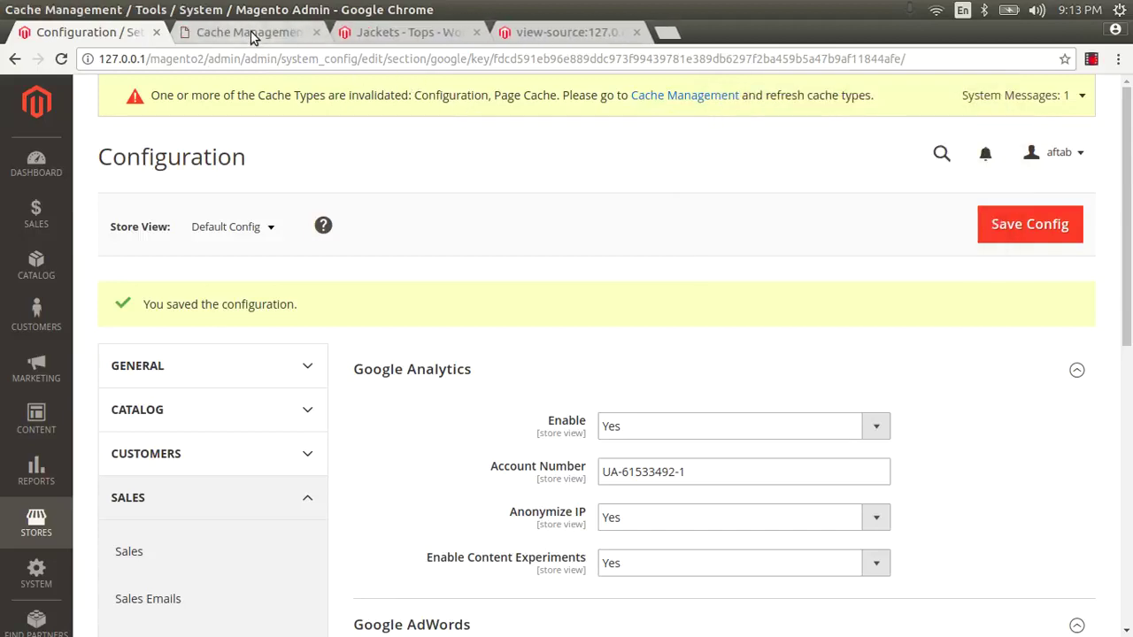
{"action": "left_click", "coordinate": [248, 32]}
{"action": "scroll", "coordinate": [263, 287], "scroll_direction": "down", "scroll_amount": 3}
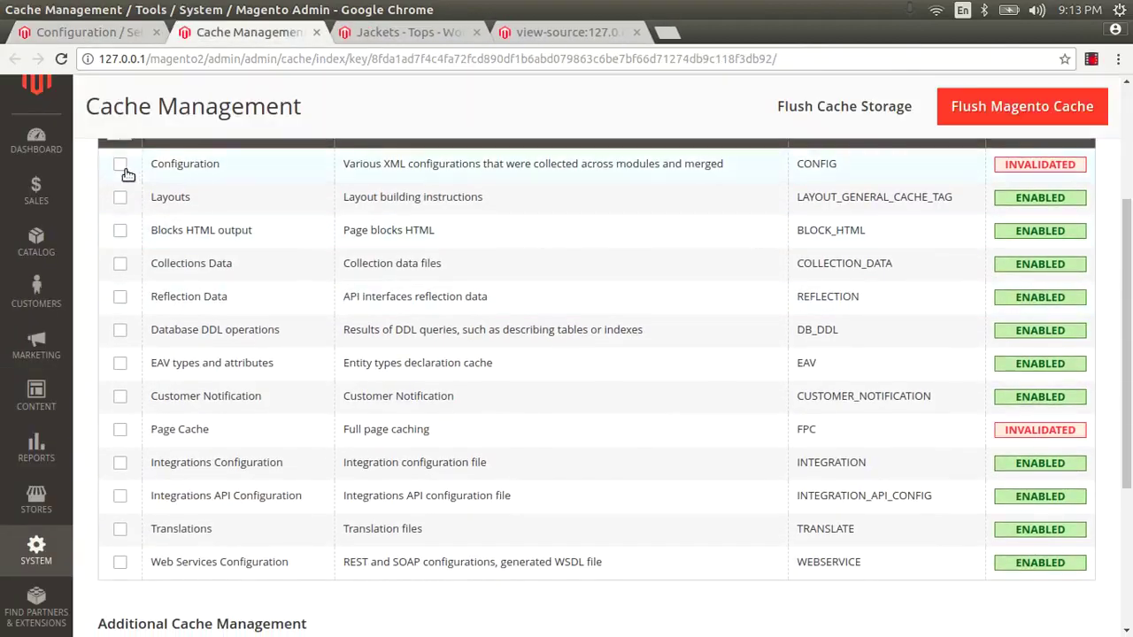
{"action": "left_click", "coordinate": [121, 164]}
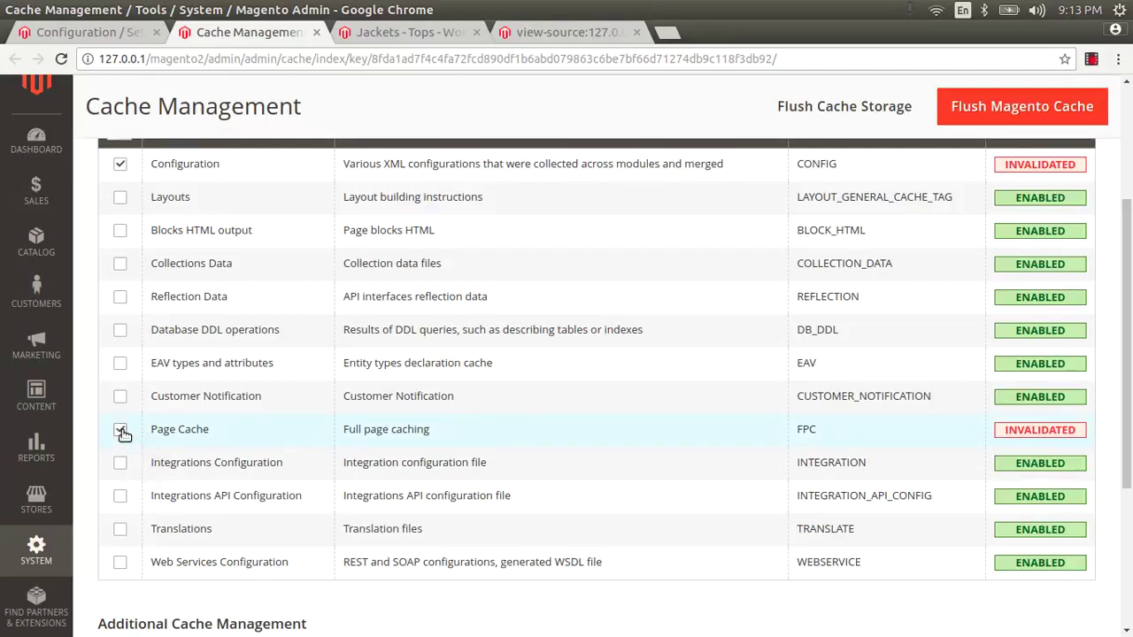
{"action": "scroll", "coordinate": [121, 434], "scroll_direction": "up", "scroll_amount": 2}
{"action": "left_click", "coordinate": [227, 261]}
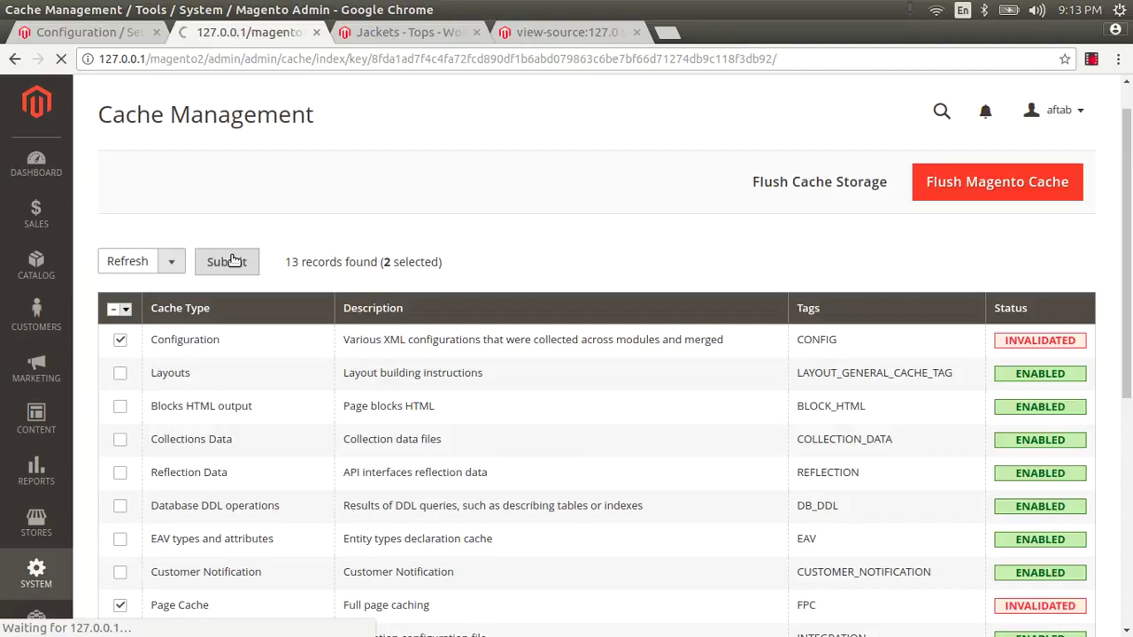
{"action": "left_click", "coordinate": [444, 42]}
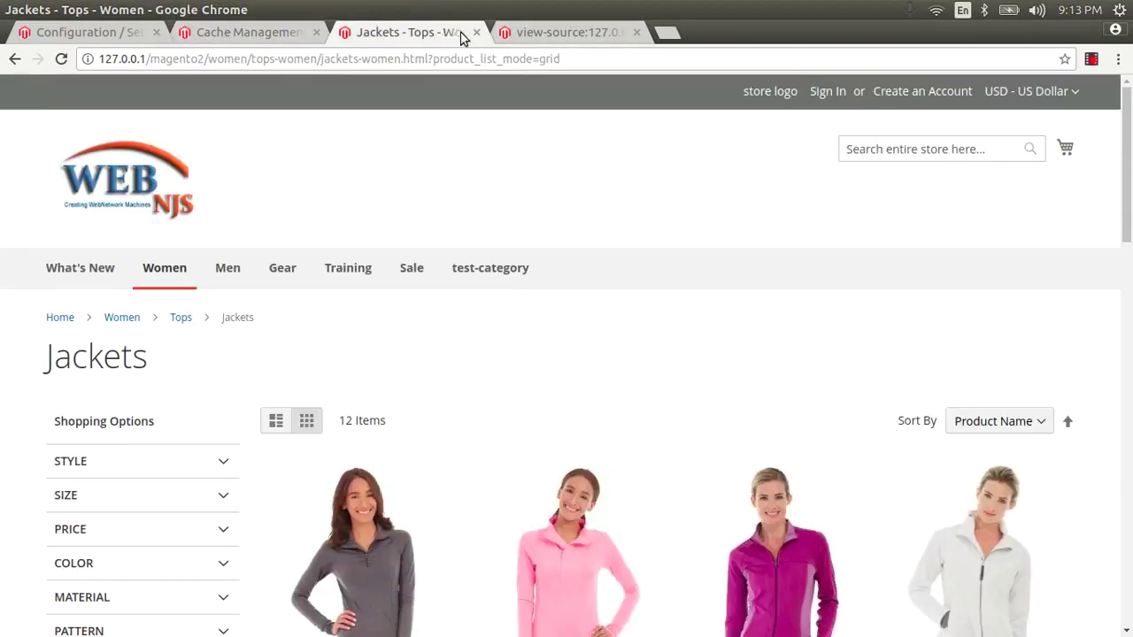
Step: Close the old source tab, reload the Jackets page and go to the store home page
{"action": "left_click", "coordinate": [638, 33]}
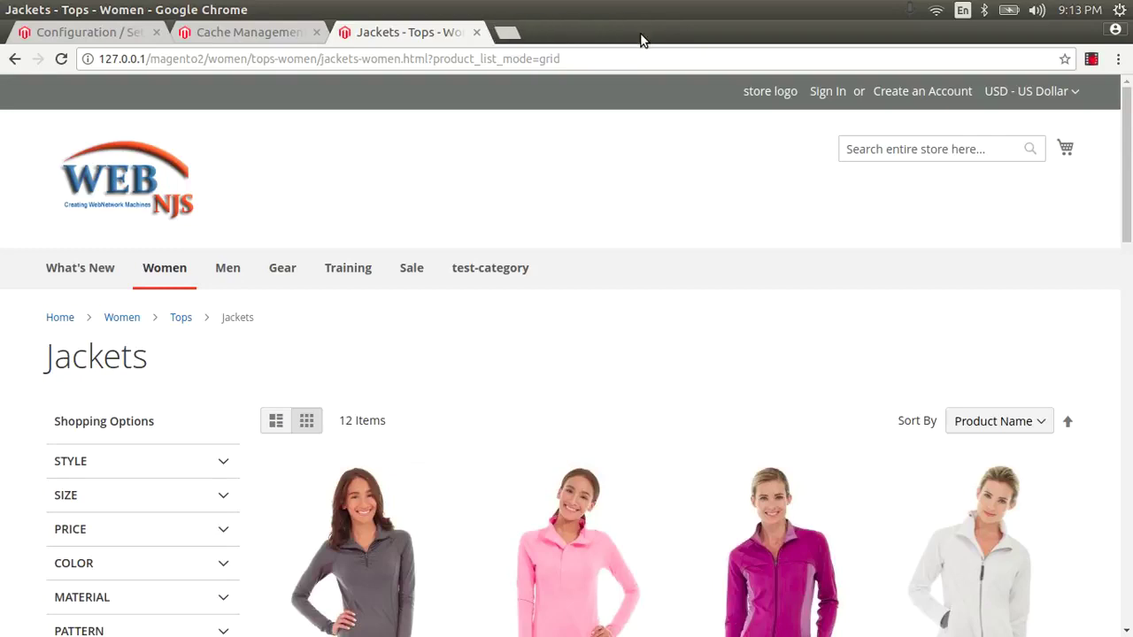
{"action": "key", "text": "F5"}
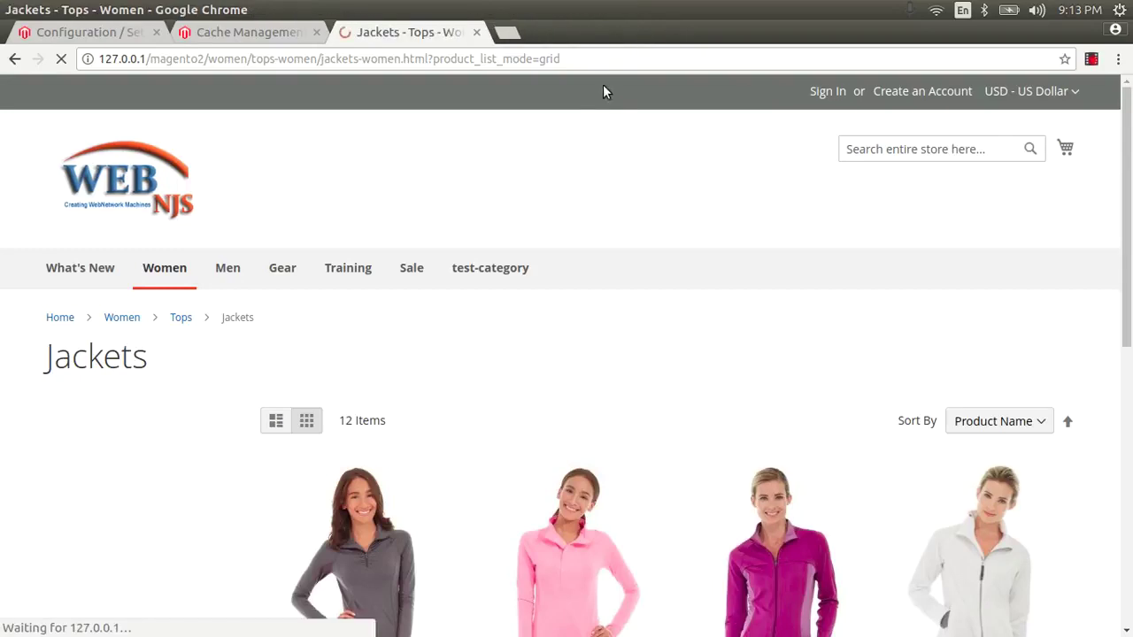
{"action": "left_click", "coordinate": [126, 173]}
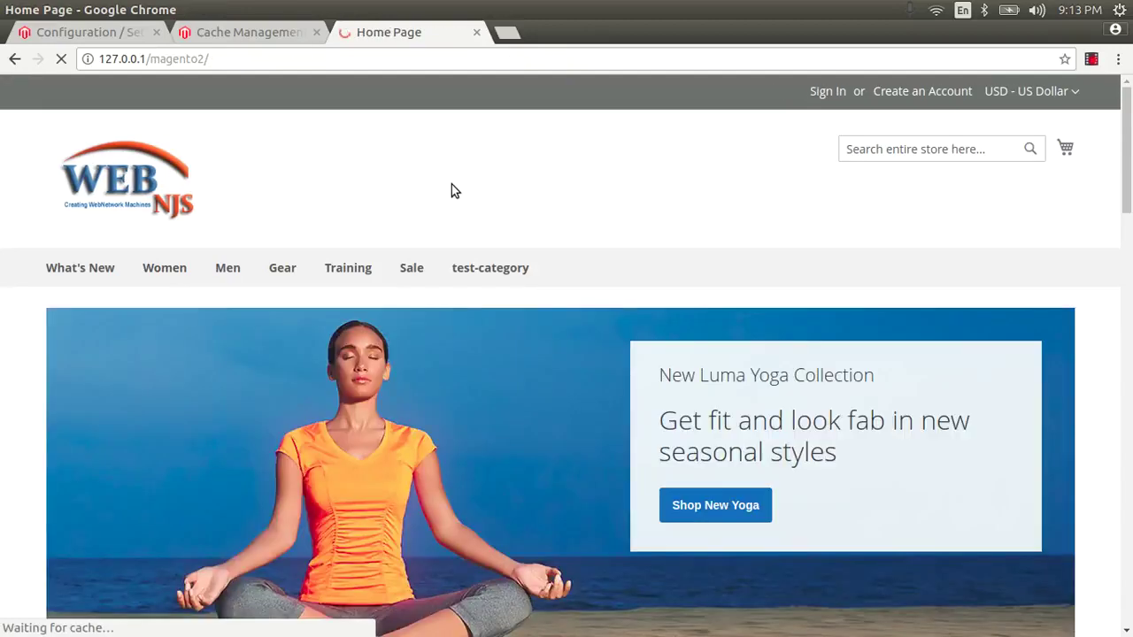
Step: Find the Google Analytics code block in the home page source, noting ordersTrackingData and cookieName
{"action": "key", "text": "ctrl+u"}
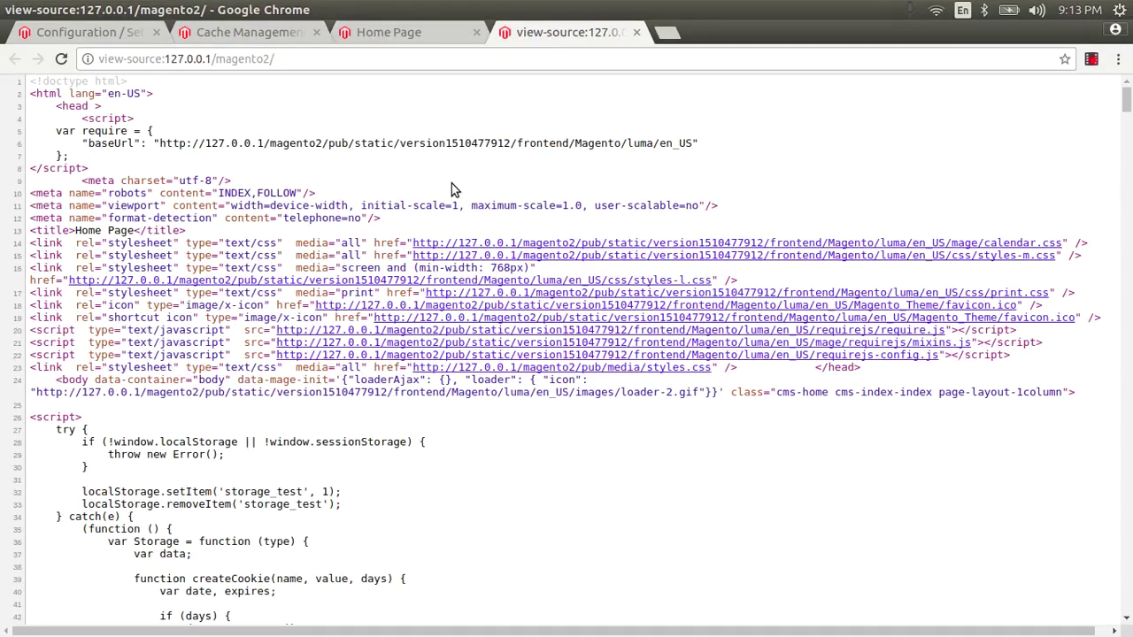
{"action": "key", "text": "ctrl+f"}
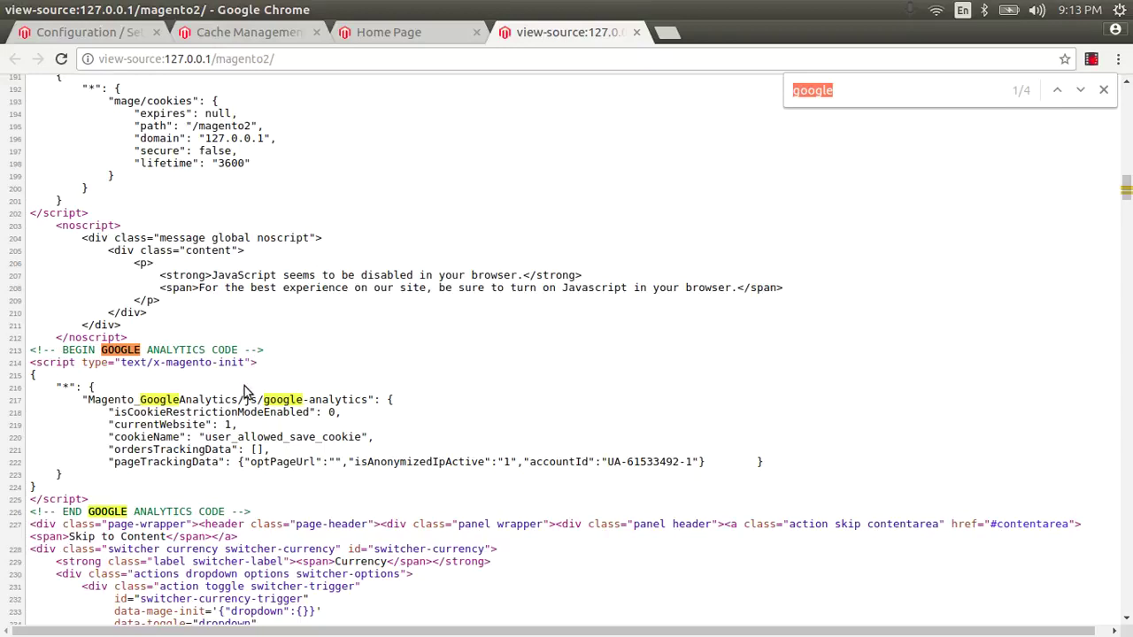
{"action": "scroll", "coordinate": [245, 389], "scroll_direction": "down", "scroll_amount": 2}
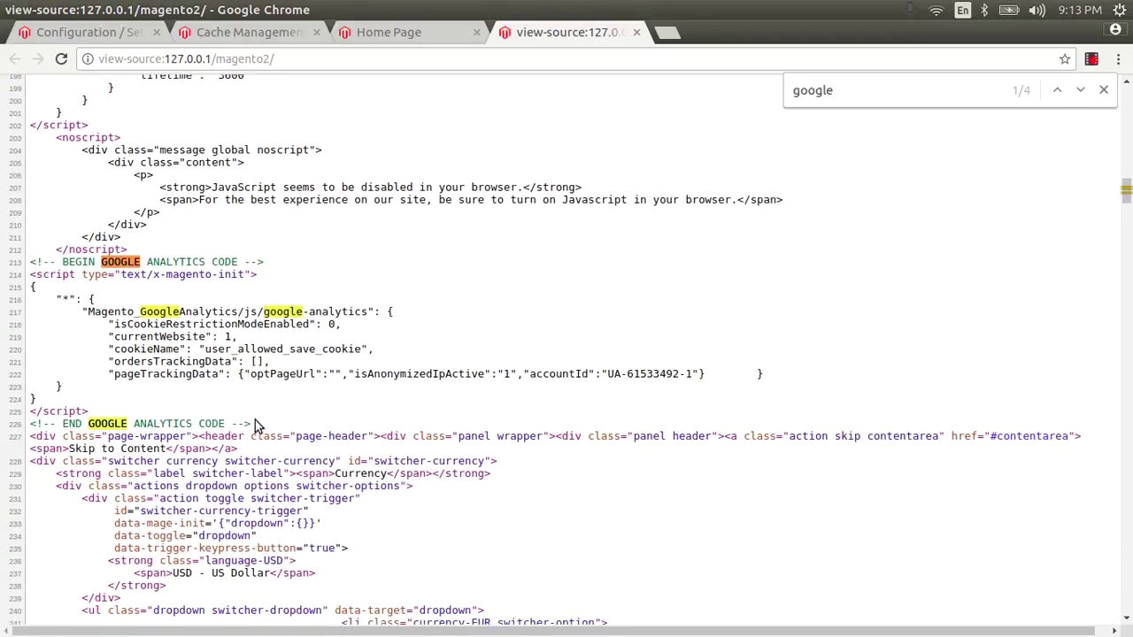
{"action": "left_click_drag", "start_coordinate": [253, 425], "coordinate": [31, 262]}
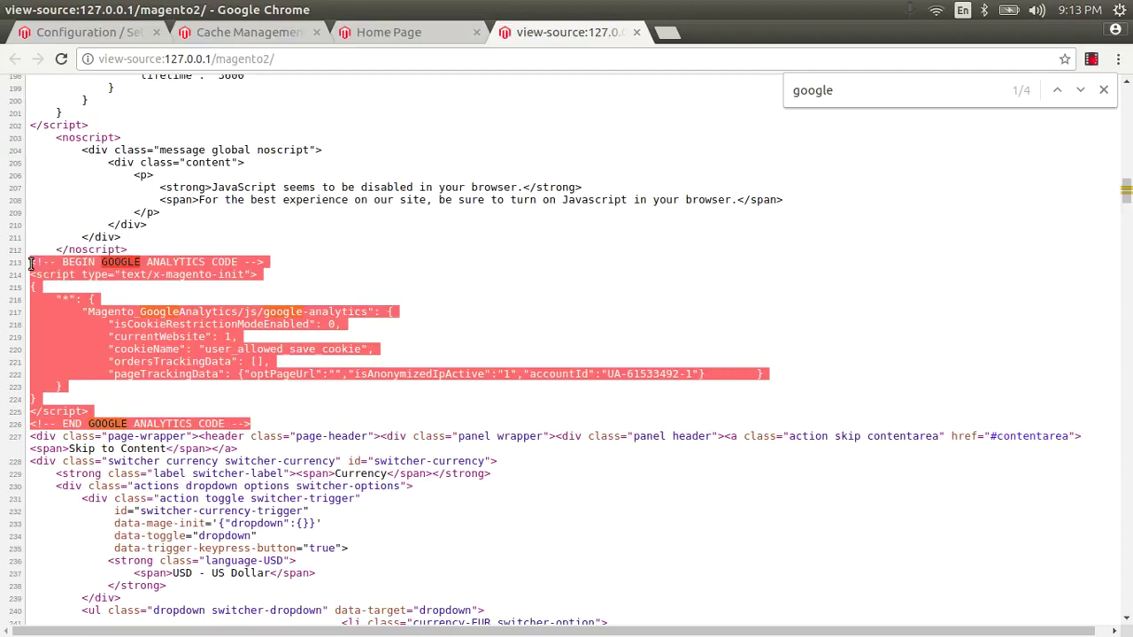
{"action": "double_click", "coordinate": [205, 359]}
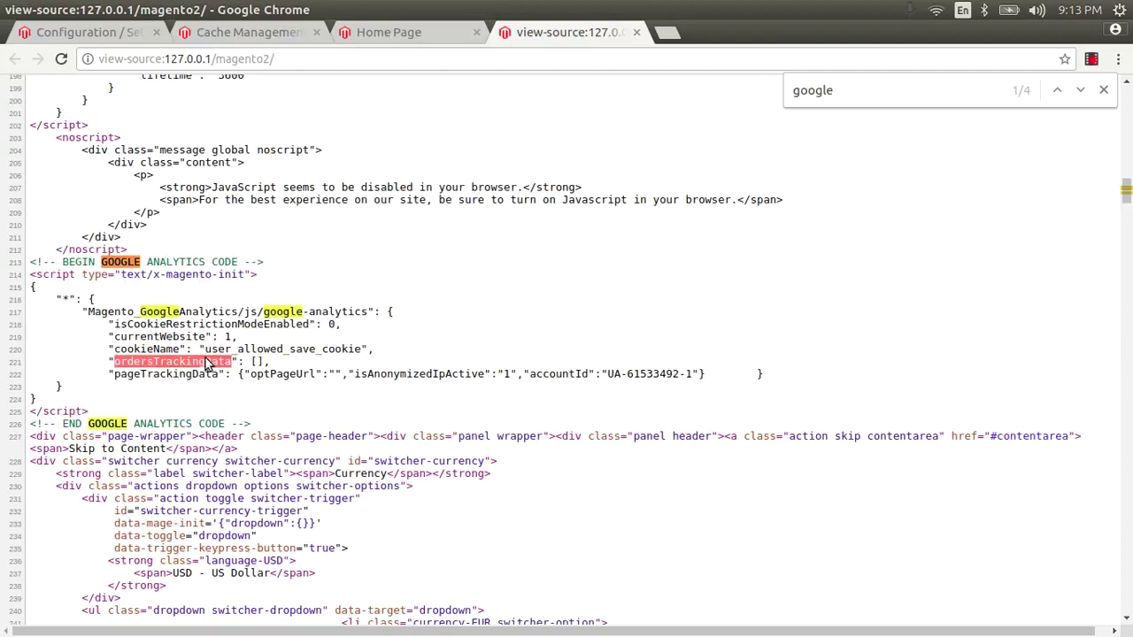
{"action": "double_click", "coordinate": [152, 348]}
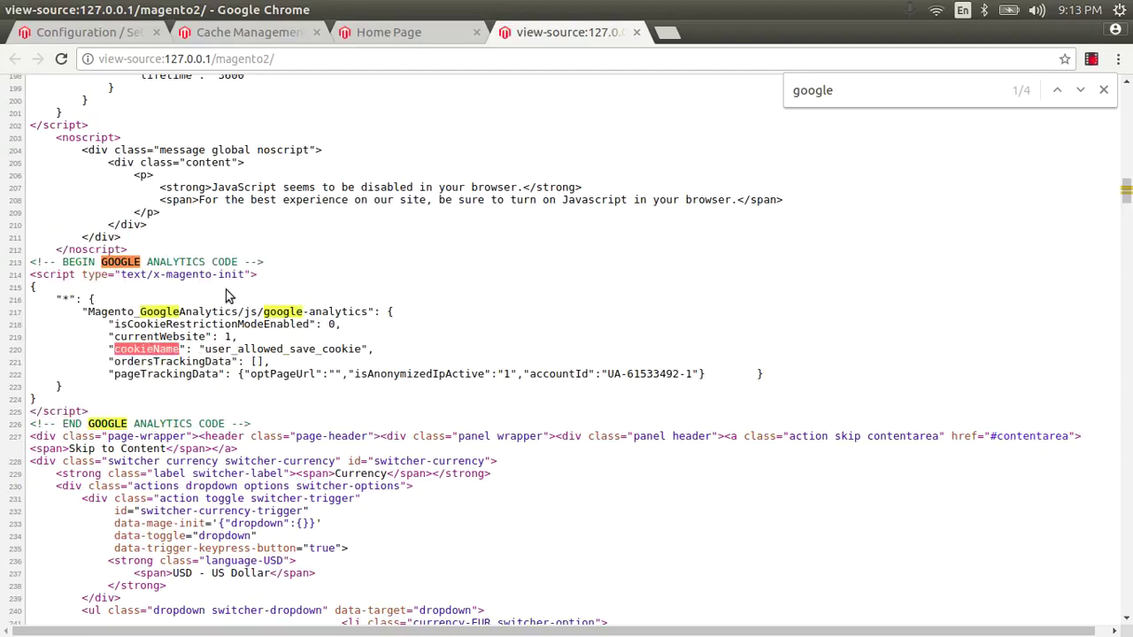
{"action": "left_click", "coordinate": [120, 33]}
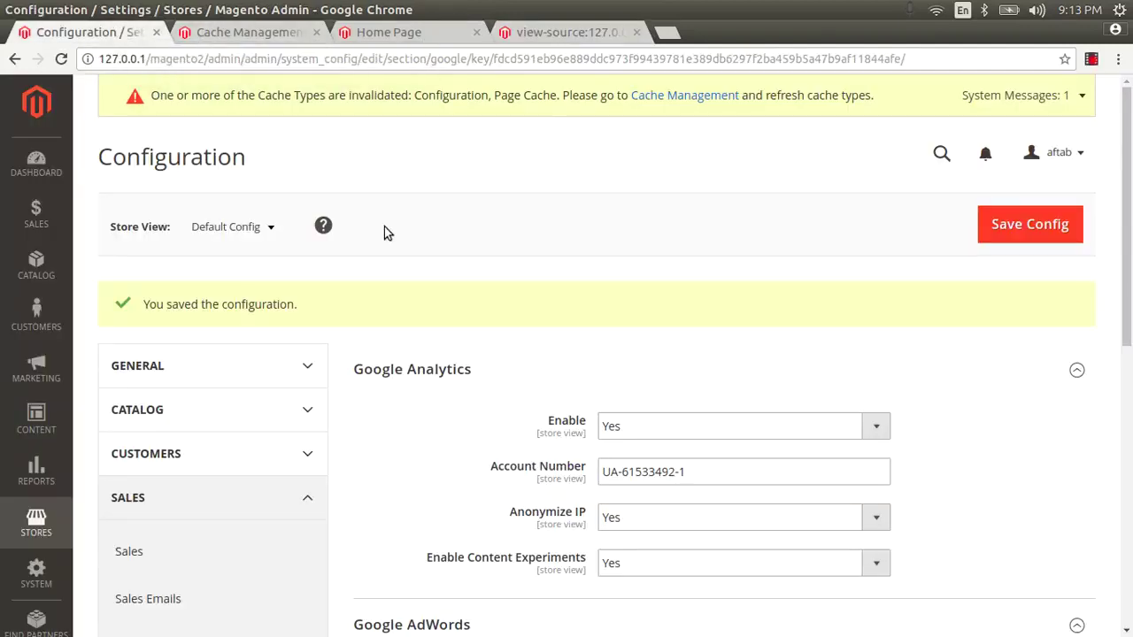
Step: Override the default and set Google AdWords Enable to Yes
{"action": "scroll", "coordinate": [399, 252], "scroll_direction": "down", "scroll_amount": 4}
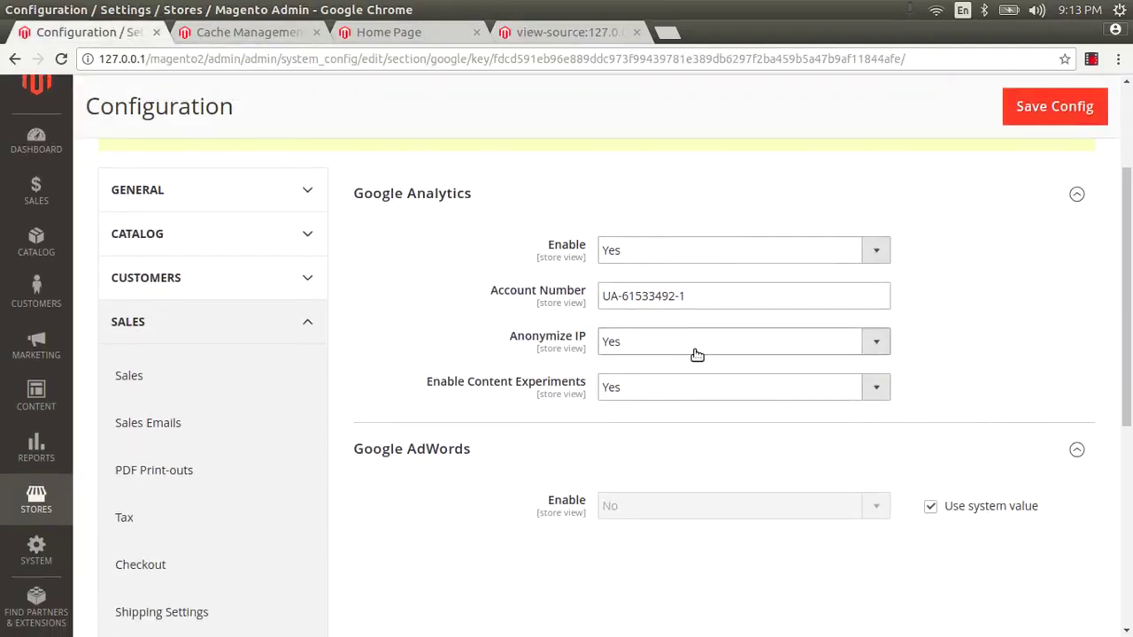
{"action": "scroll", "coordinate": [691, 324], "scroll_direction": "down", "scroll_amount": 1}
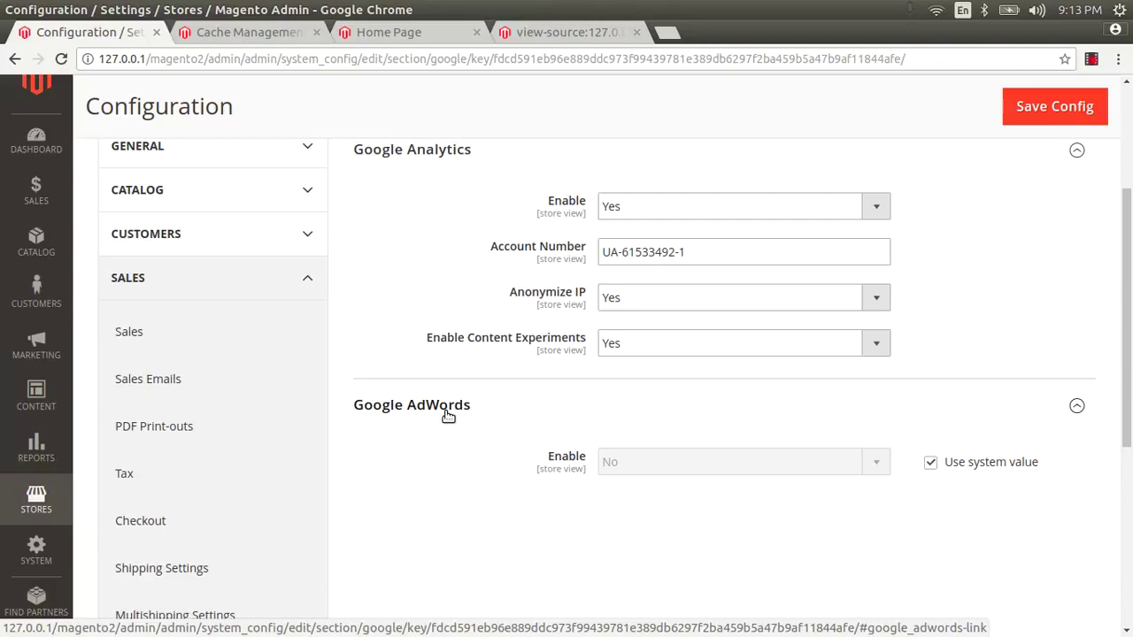
{"action": "left_click", "coordinate": [930, 465]}
{"action": "left_click", "coordinate": [800, 462]}
{"action": "left_click", "coordinate": [798, 482]}
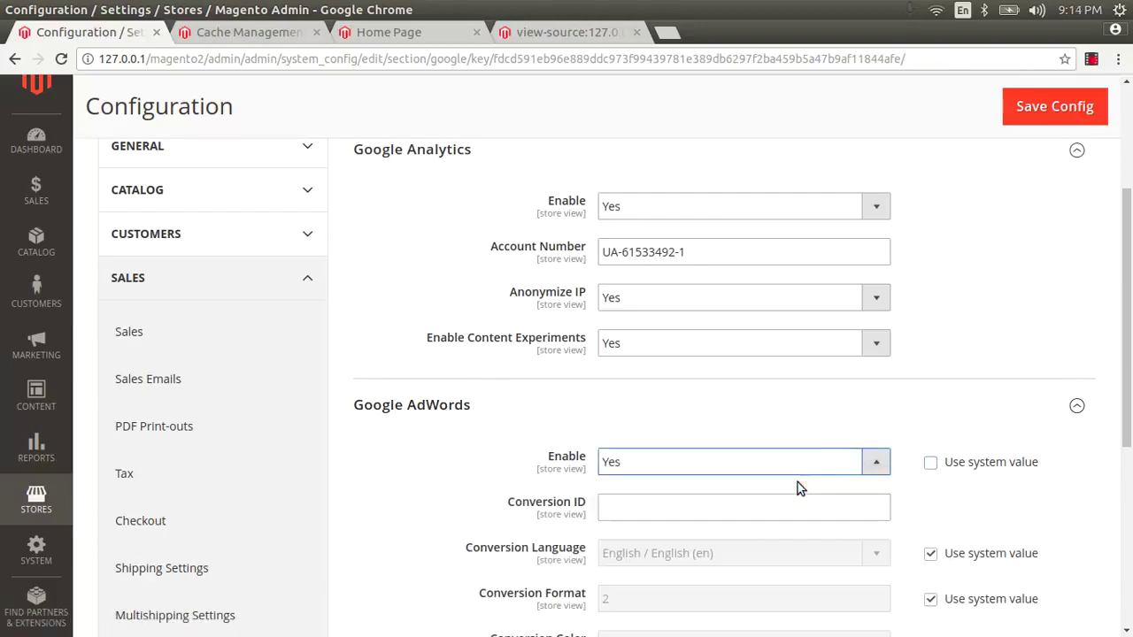
Step: Set AdWords conversion language to English, Conversion Format 2, and Conversion Value Type Constant
{"action": "scroll", "coordinate": [798, 483], "scroll_direction": "down", "scroll_amount": 5}
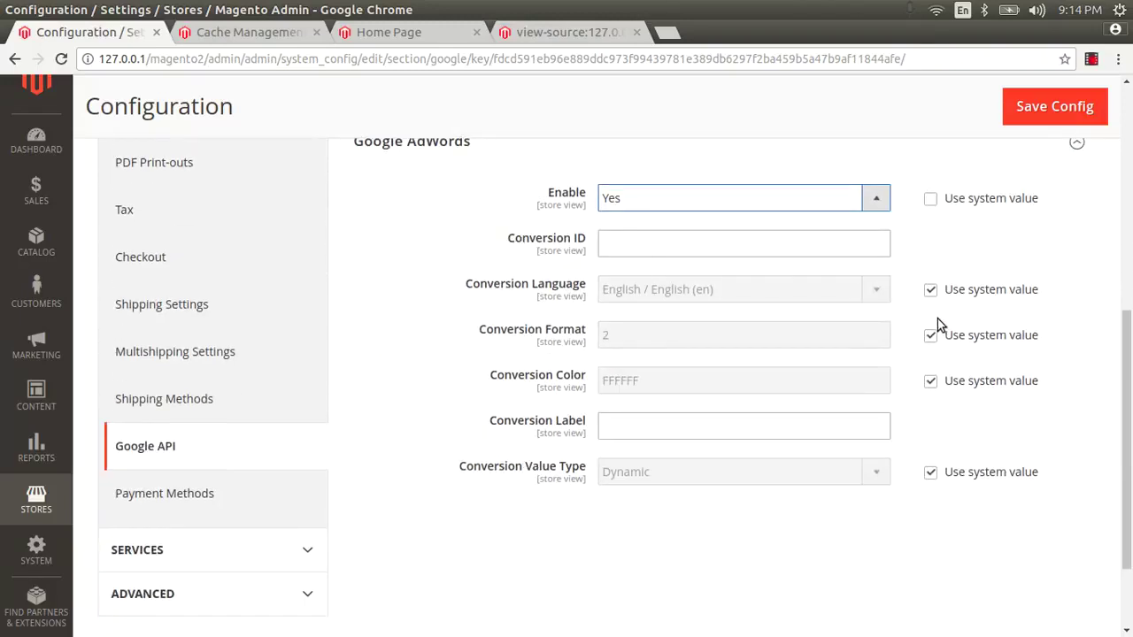
{"action": "left_click", "coordinate": [930, 289]}
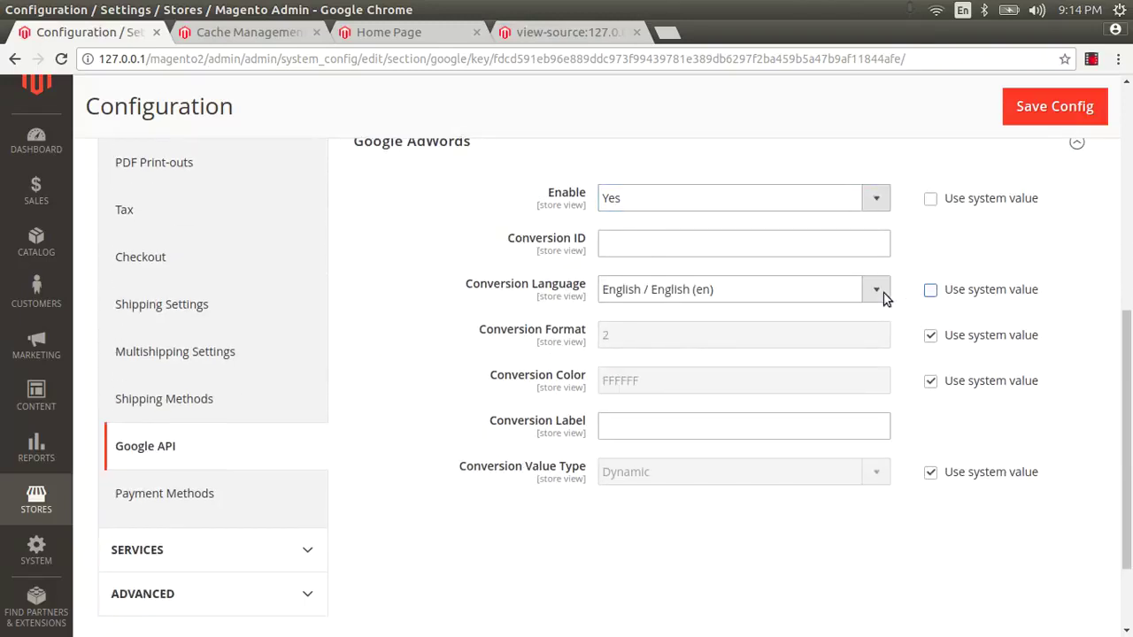
{"action": "left_click", "coordinate": [799, 307]}
{"action": "left_click", "coordinate": [798, 307]}
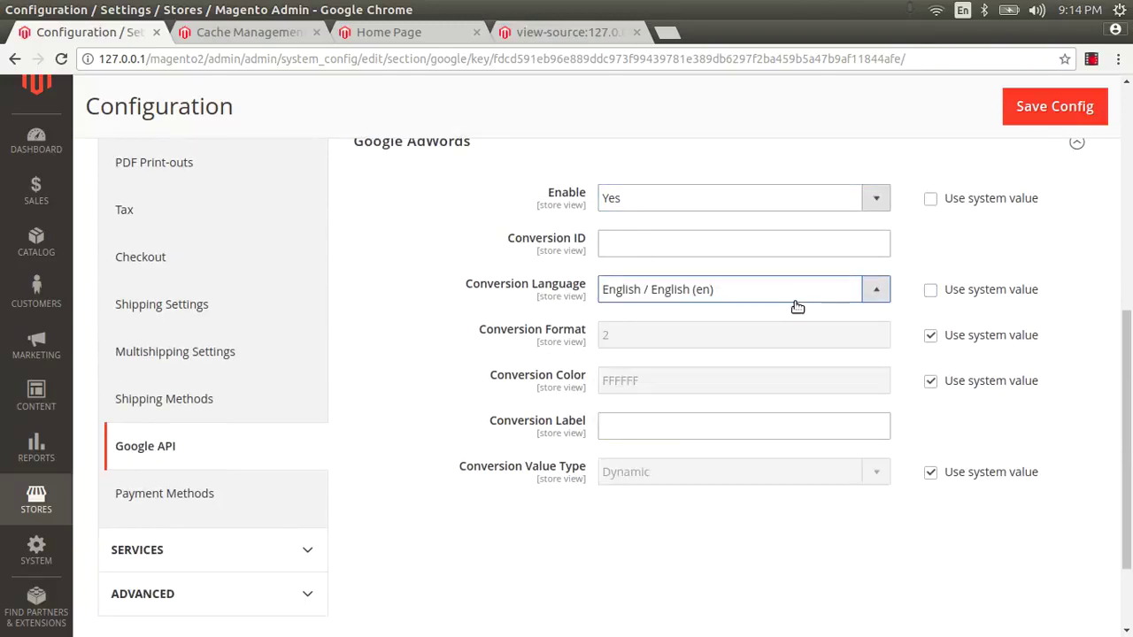
{"action": "left_click", "coordinate": [931, 336]}
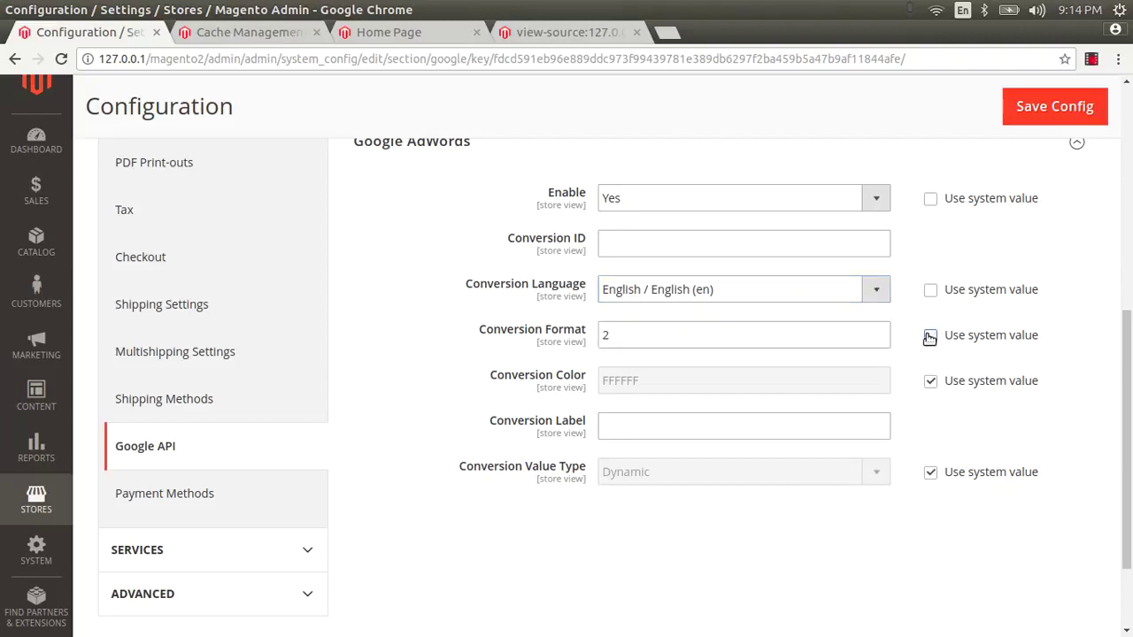
{"action": "double_click", "coordinate": [853, 338]}
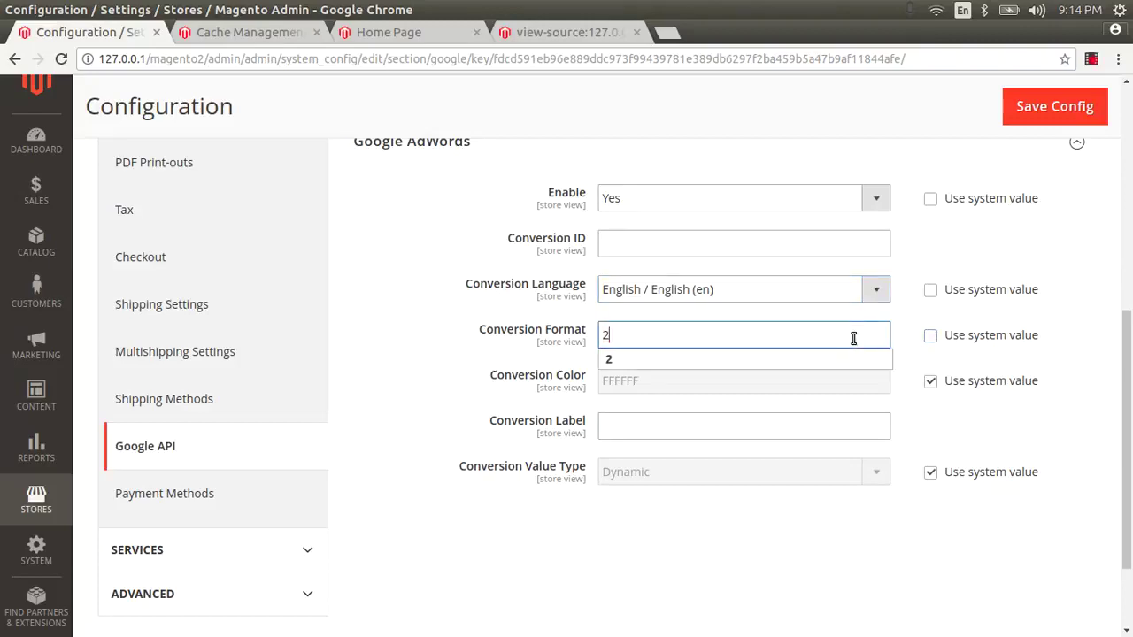
{"action": "left_click", "coordinate": [923, 355]}
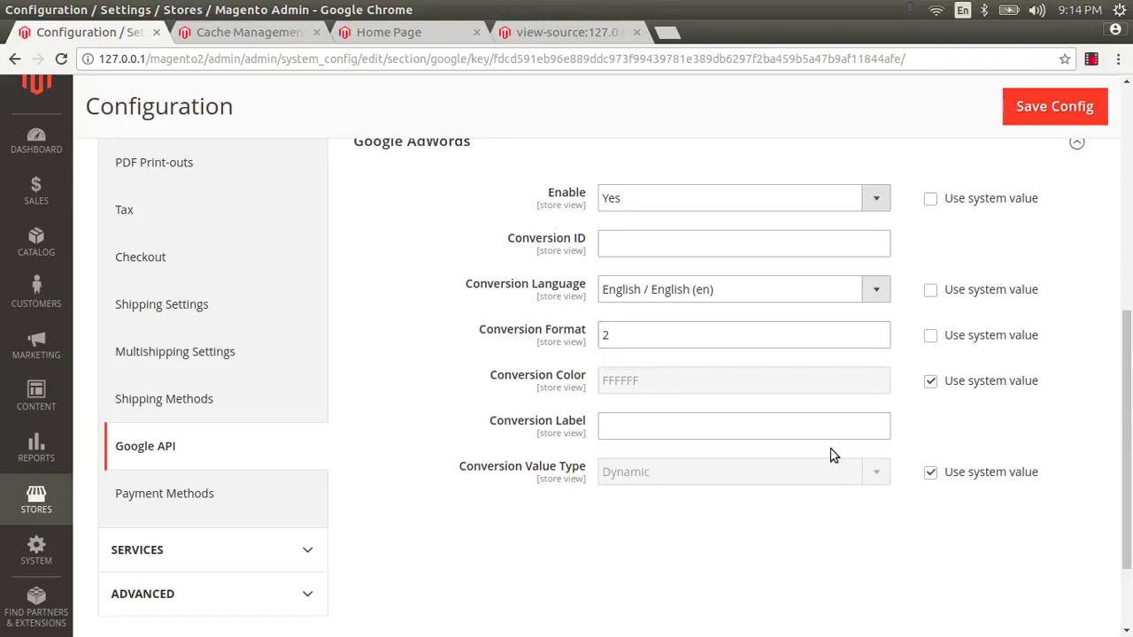
{"action": "left_click", "coordinate": [724, 426]}
{"action": "left_click", "coordinate": [930, 472]}
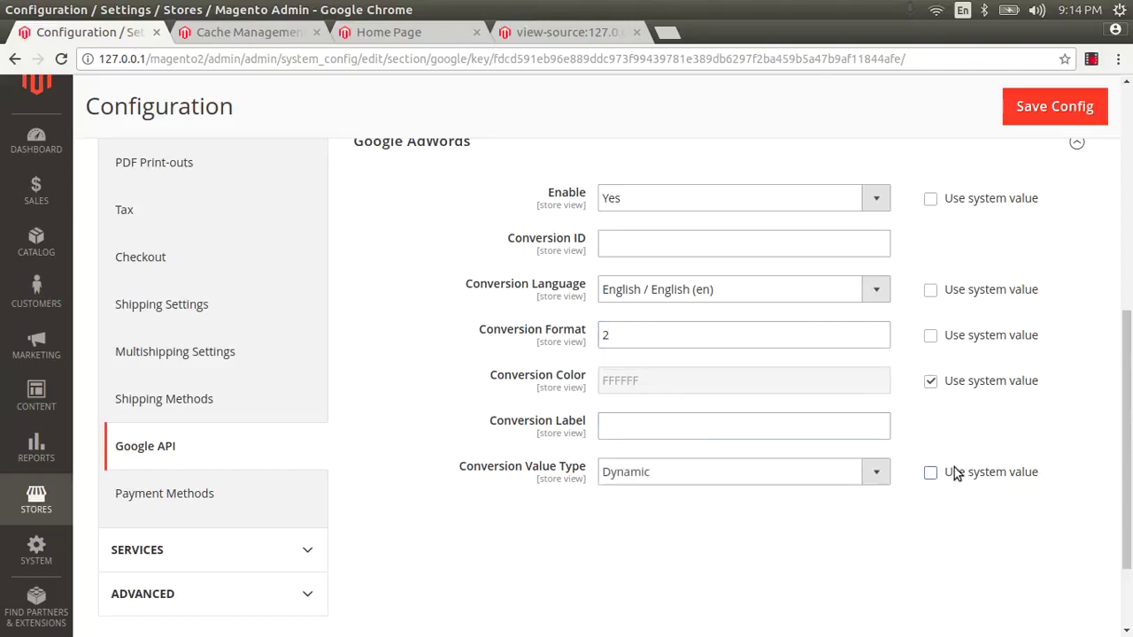
{"action": "left_click", "coordinate": [795, 469]}
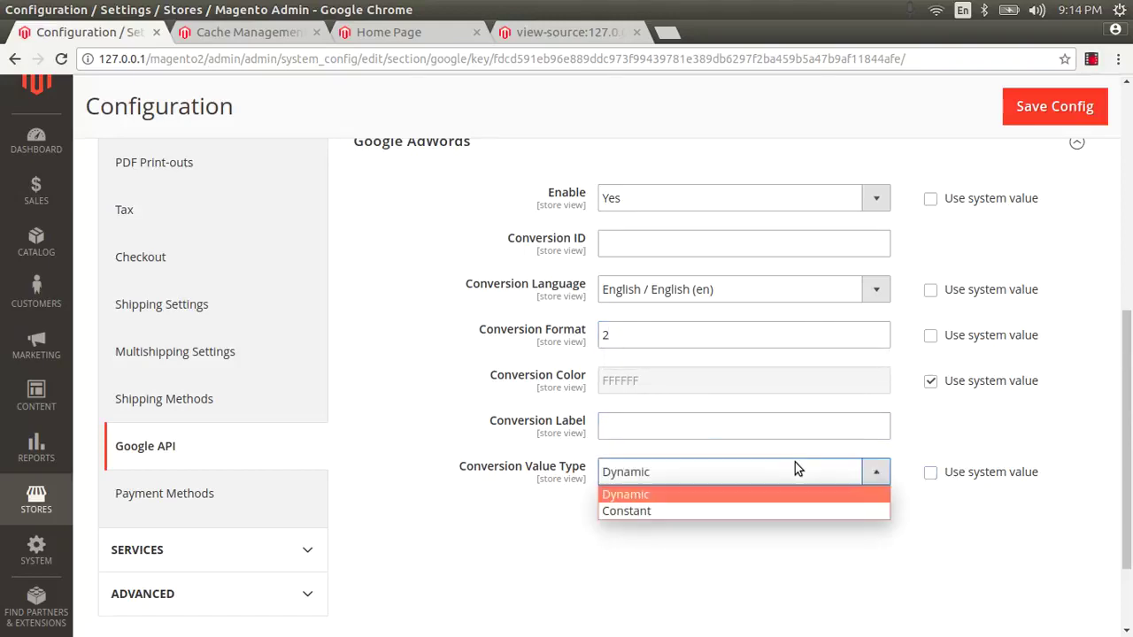
{"action": "left_click", "coordinate": [777, 511]}
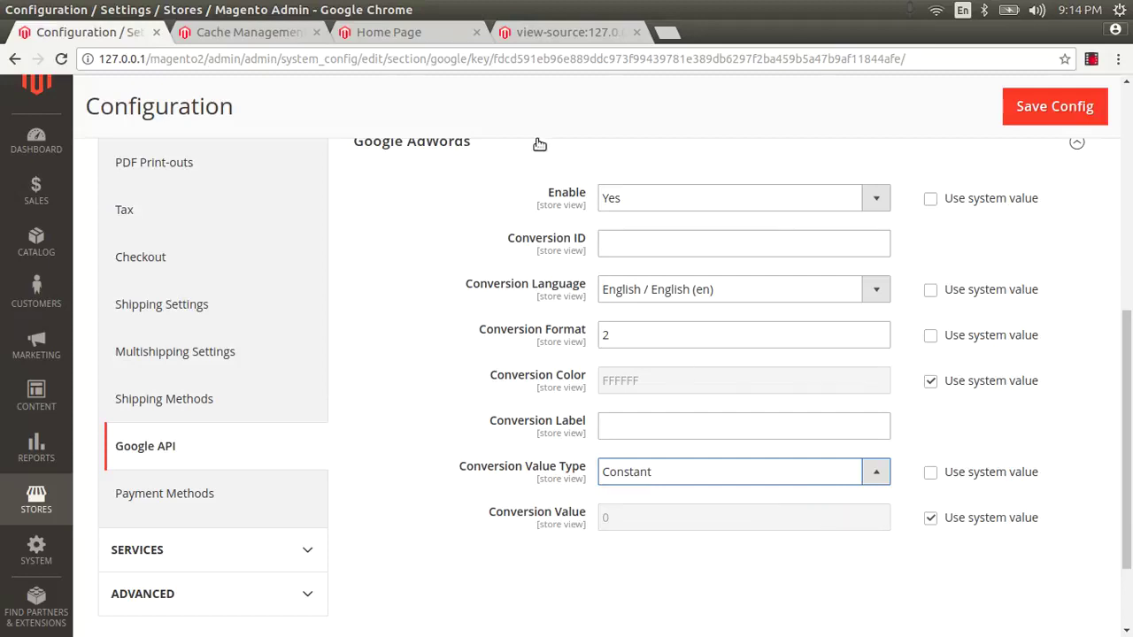
Step: Paste the Analytics account number into the Conversion ID field
{"action": "left_click", "coordinate": [617, 238]}
{"action": "type", "text": "UA-61533492-1"}
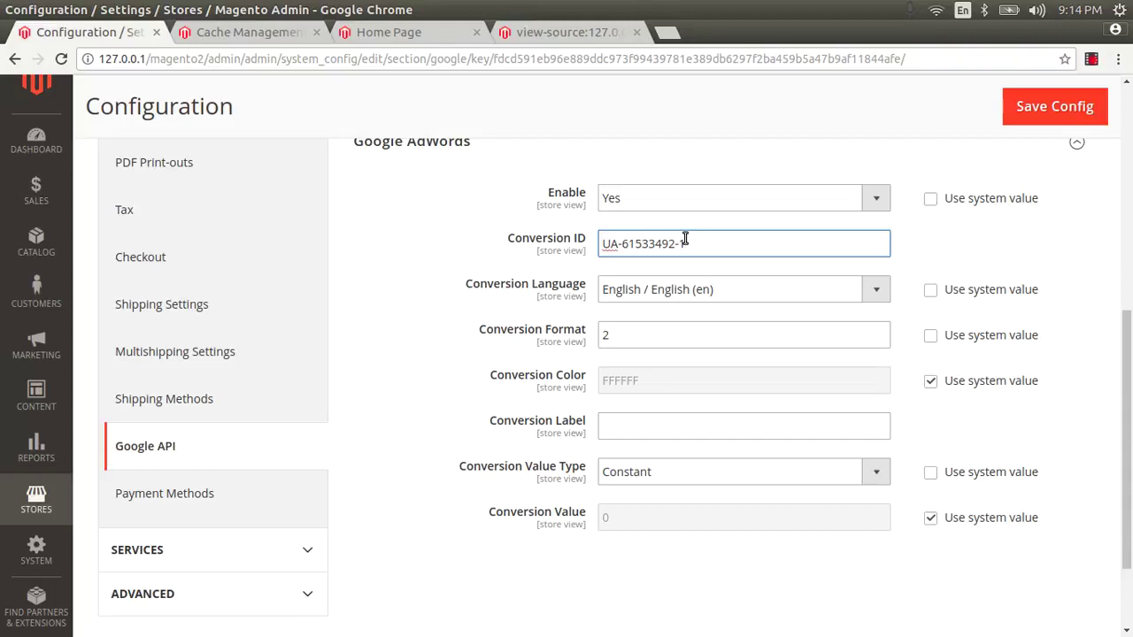
{"action": "scroll", "coordinate": [685, 241], "scroll_direction": "up", "scroll_amount": 2}
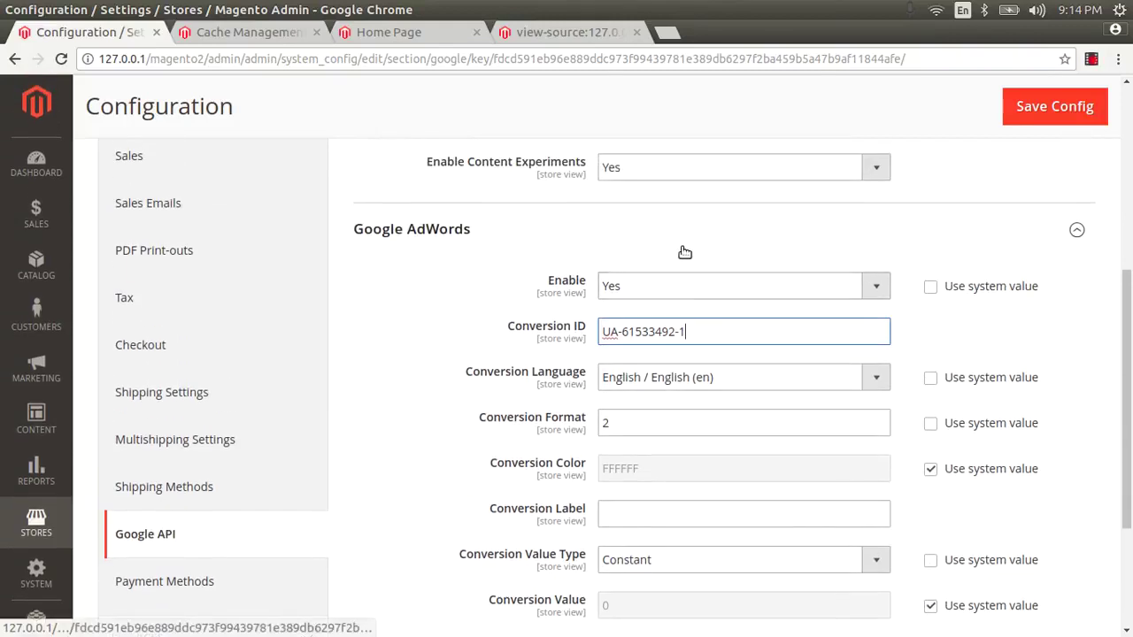
{"action": "scroll", "coordinate": [681, 254], "scroll_direction": "down", "scroll_amount": 1}
{"action": "scroll", "coordinate": [664, 292], "scroll_direction": "up", "scroll_amount": 2}
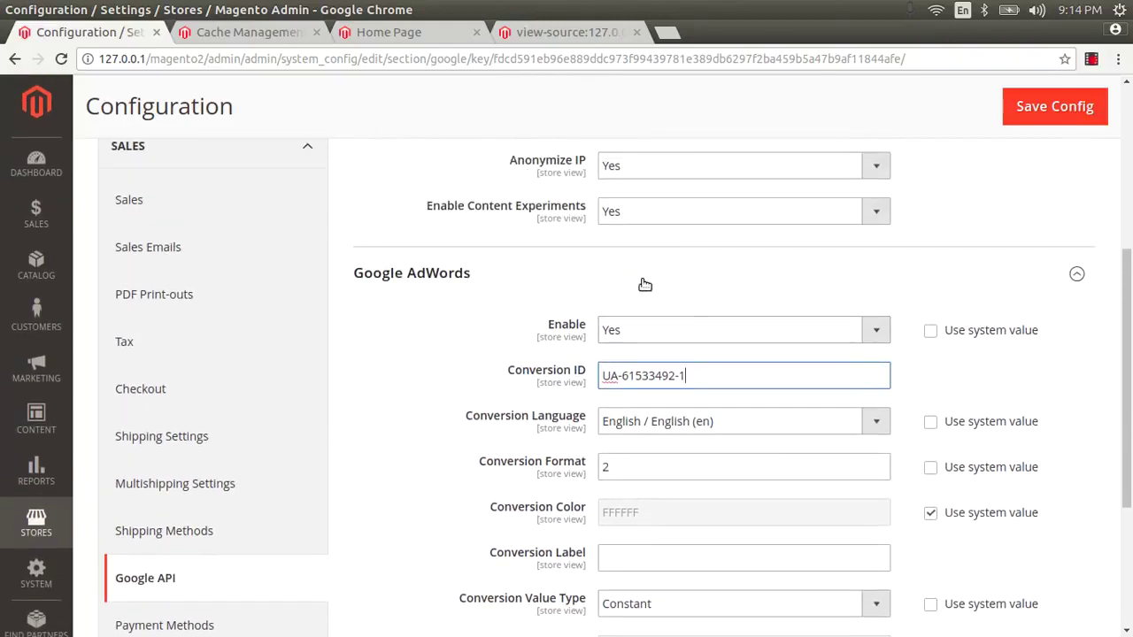
Step: Review the Google Analytics script in the home page source, then clear the selection
{"action": "left_click", "coordinate": [530, 35]}
{"action": "scroll", "coordinate": [495, 256], "scroll_direction": "down", "scroll_amount": 4}
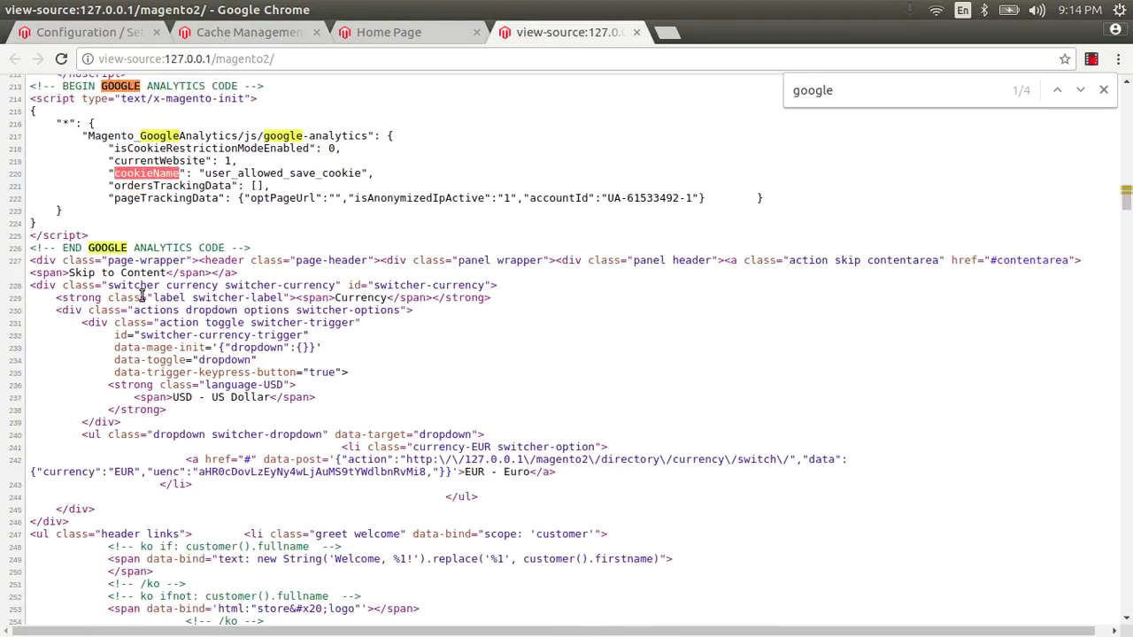
{"action": "left_click_drag", "start_coordinate": [265, 254], "coordinate": [37, 130]}
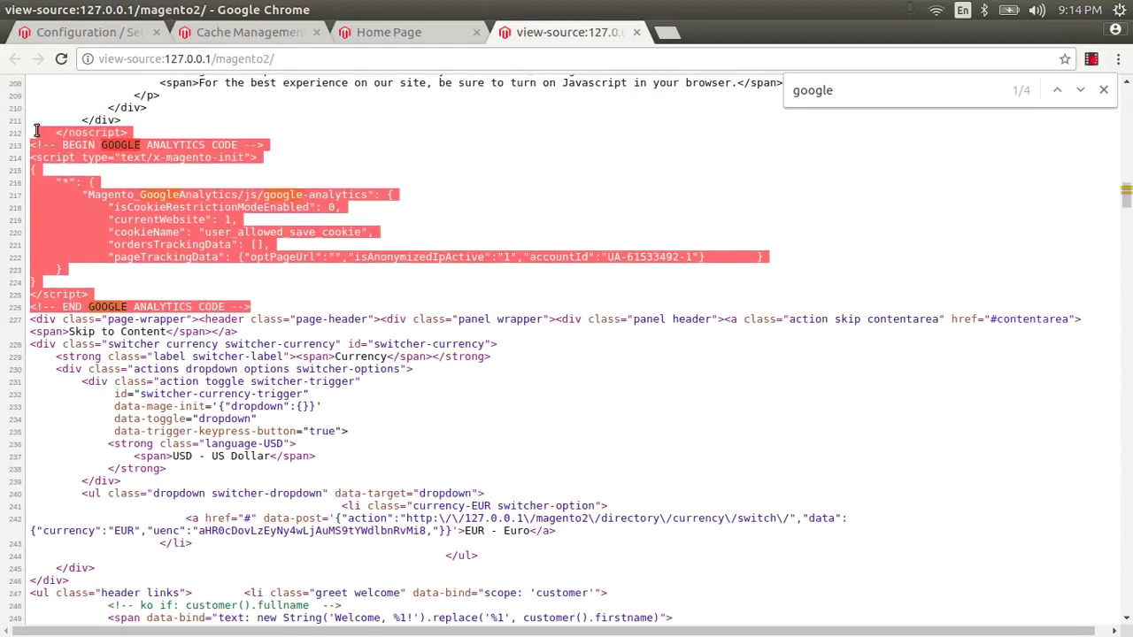
{"action": "left_click", "coordinate": [79, 186]}
{"action": "scroll", "coordinate": [337, 416], "scroll_direction": "down", "scroll_amount": 2}
{"action": "scroll", "coordinate": [531, 266], "scroll_direction": "up", "scroll_amount": 1}
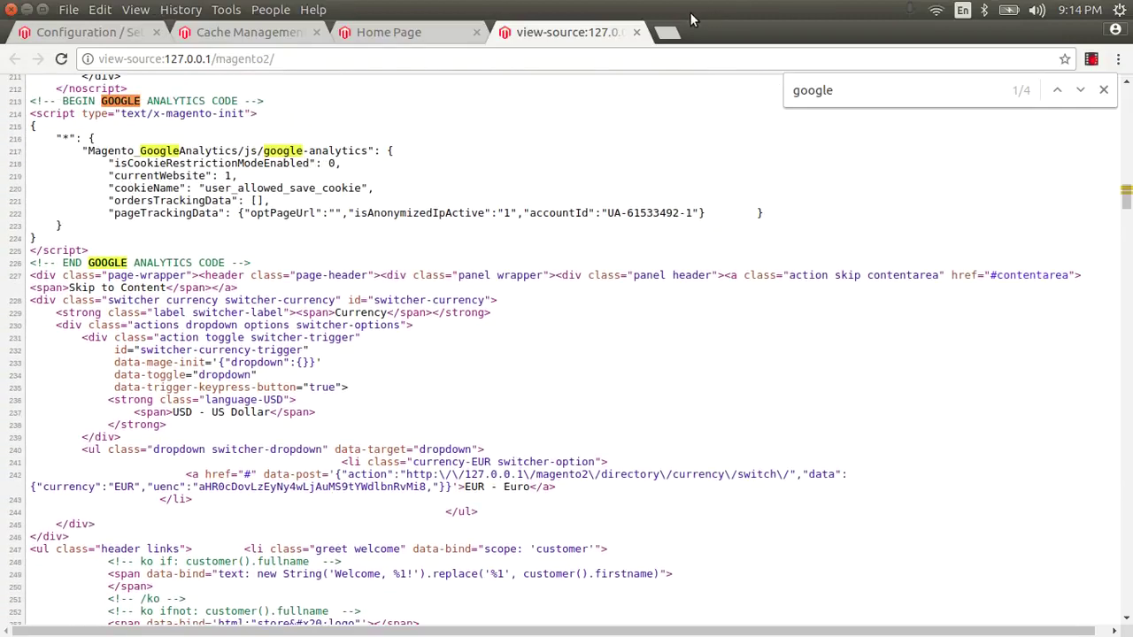
Step: Close the page-source tab and return to the Google AdWords configuration section
{"action": "left_click", "coordinate": [636, 32]}
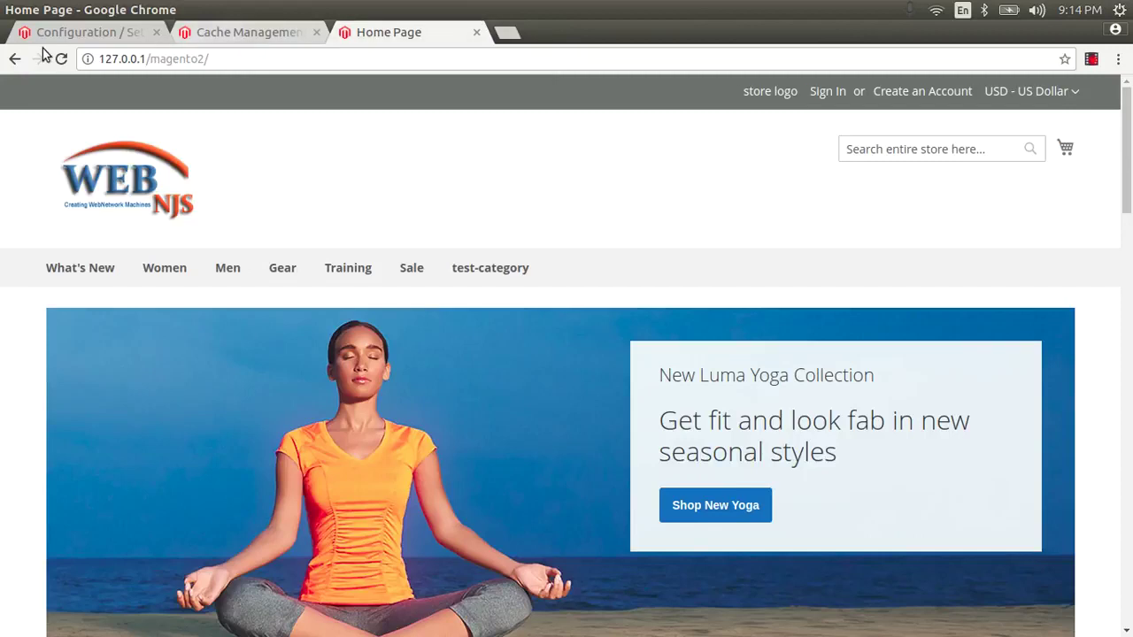
{"action": "left_click", "coordinate": [45, 33]}
{"action": "scroll", "coordinate": [682, 390], "scroll_direction": "down", "scroll_amount": 2}
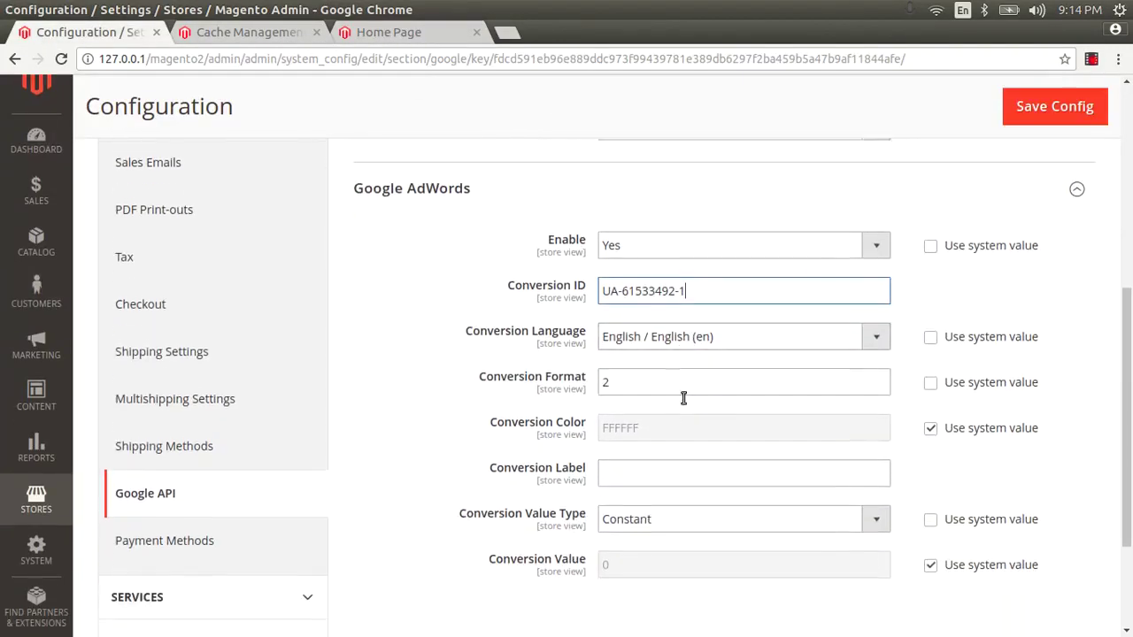
Step: Enter 'google Adwords' as Conversion Label and save; rejected since Conversion ID isn't an integer
{"action": "left_click", "coordinate": [649, 459]}
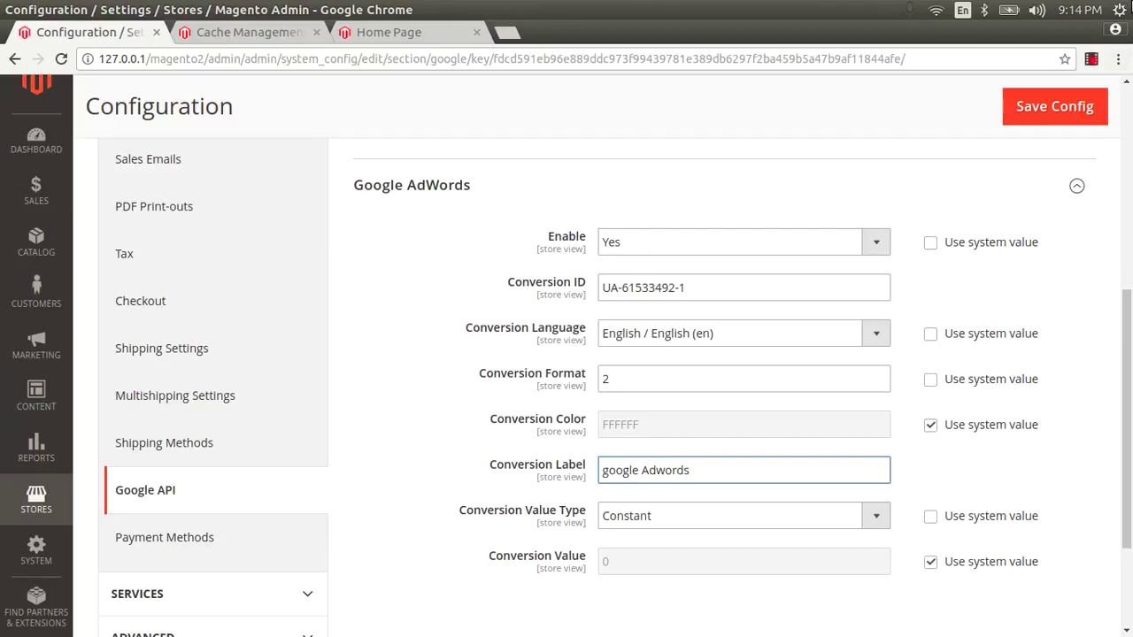
{"action": "left_click", "coordinate": [1068, 112]}
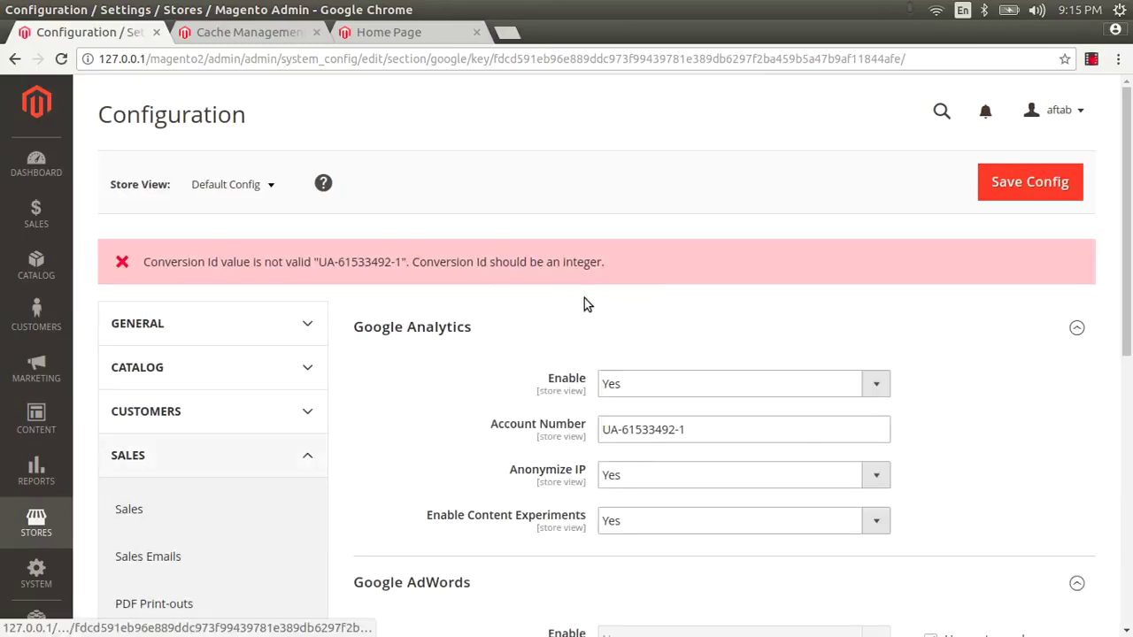
Step: Override the default and set Google AdWords Enable back to Yes
{"action": "scroll", "coordinate": [584, 303], "scroll_direction": "down", "scroll_amount": 5}
{"action": "scroll", "coordinate": [617, 341], "scroll_direction": "up", "scroll_amount": 3}
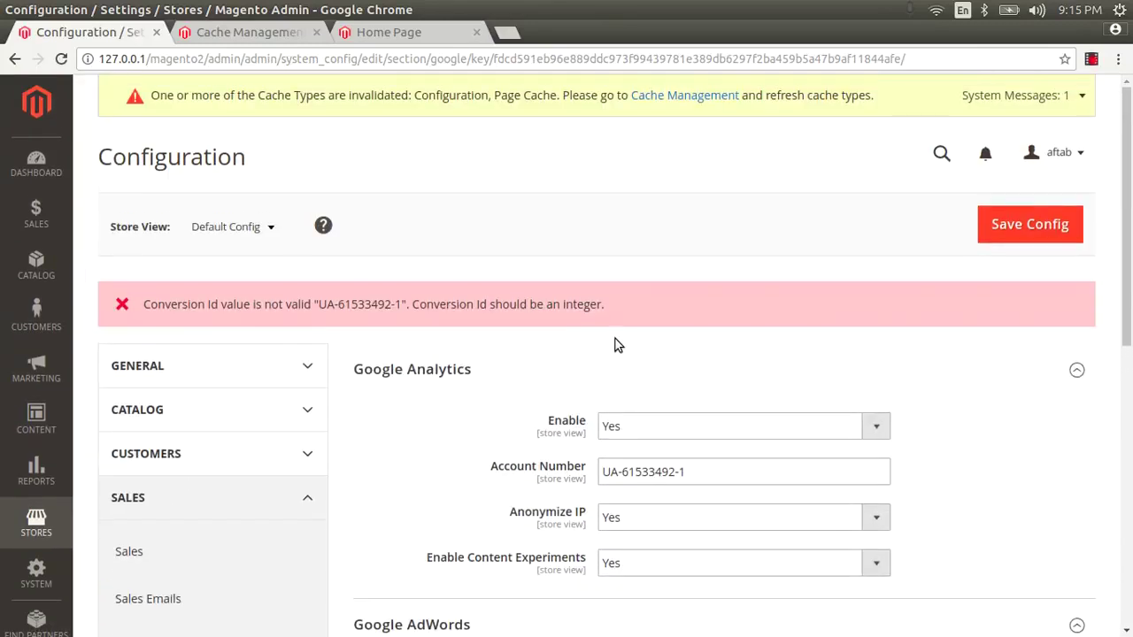
{"action": "scroll", "coordinate": [617, 345], "scroll_direction": "down", "scroll_amount": 5}
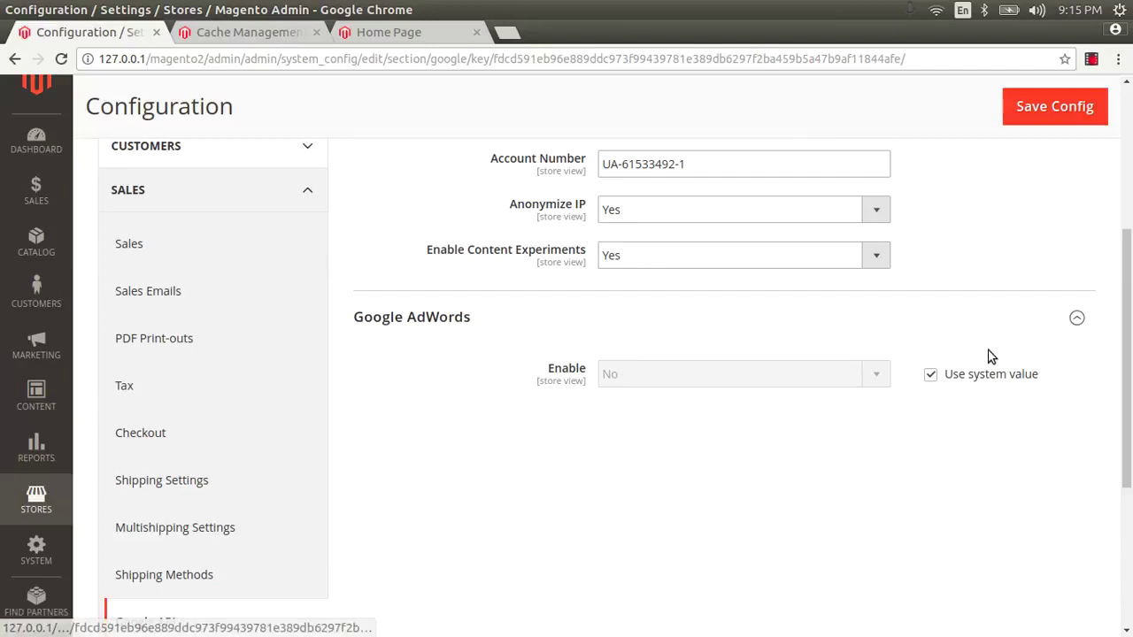
{"action": "left_click", "coordinate": [931, 373]}
{"action": "left_click", "coordinate": [875, 375]}
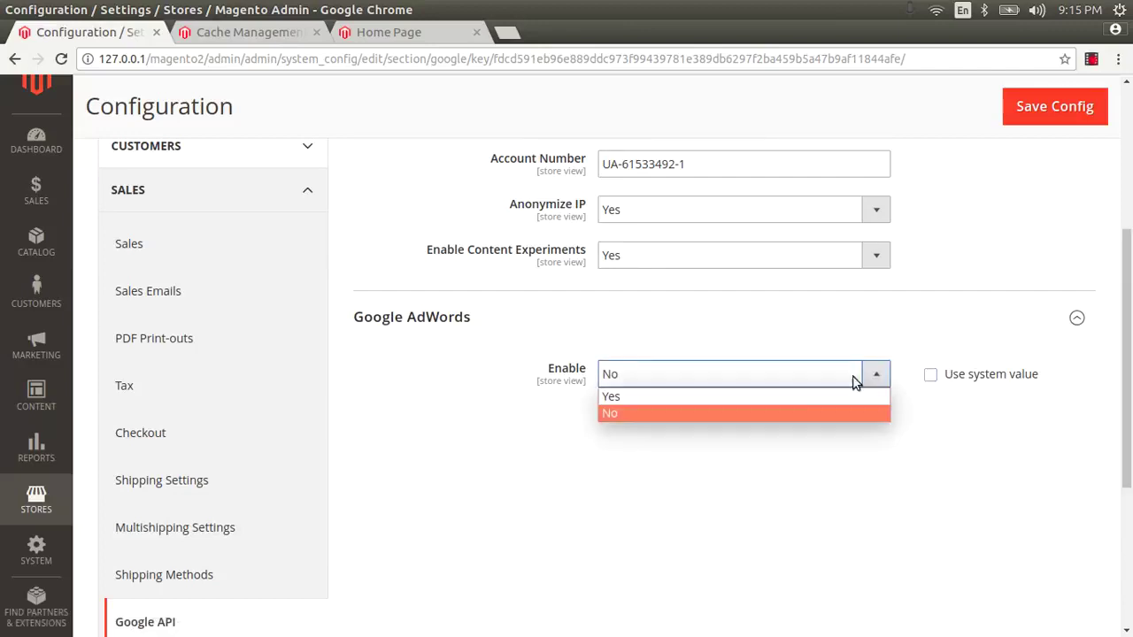
{"action": "left_click", "coordinate": [837, 396]}
Step: Paste the account number as Conversion ID and strip the 'UA-' prefix, leaving digits
{"action": "scroll", "coordinate": [837, 392], "scroll_direction": "down", "scroll_amount": 2}
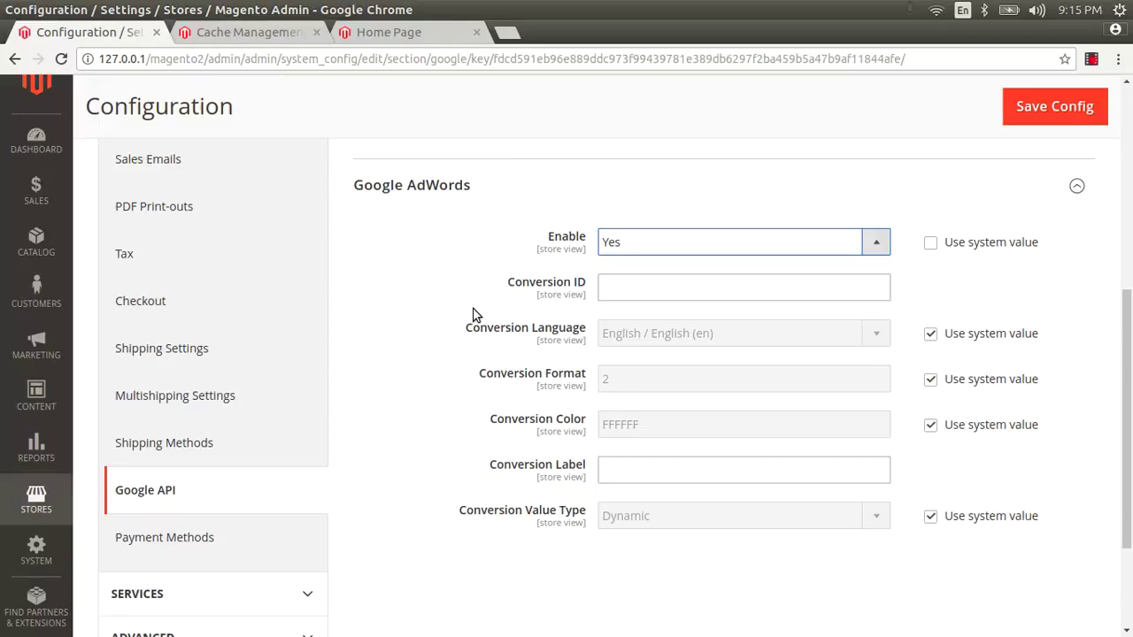
{"action": "left_click", "coordinate": [615, 290]}
{"action": "type", "text": "UA-61533492-1"}
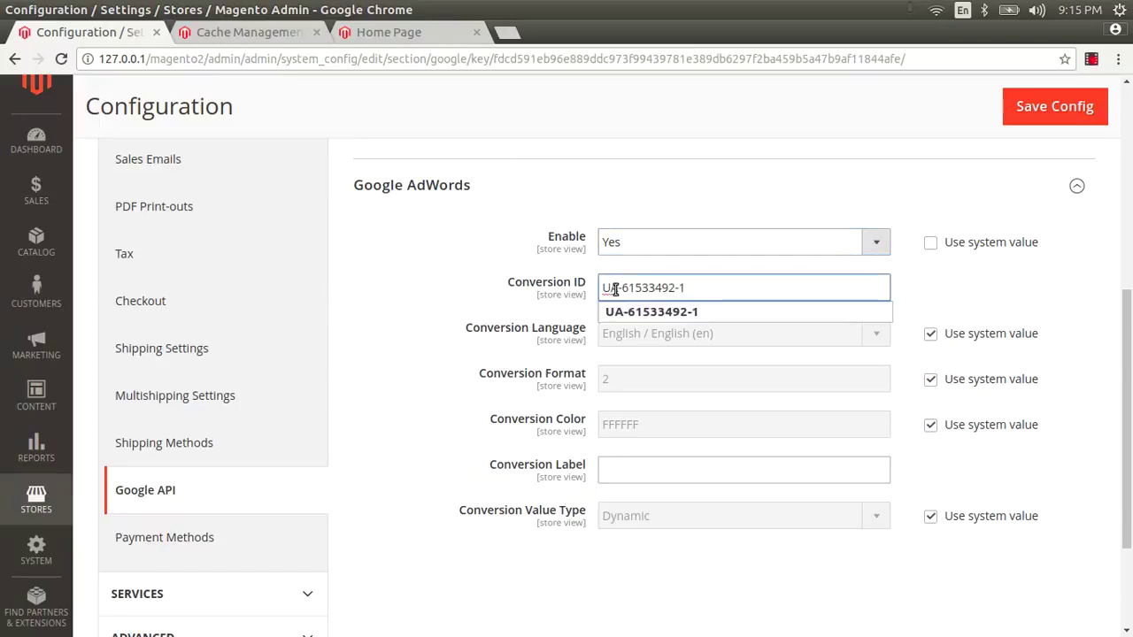
{"action": "left_click_drag", "start_coordinate": [625, 283], "coordinate": [599, 281]}
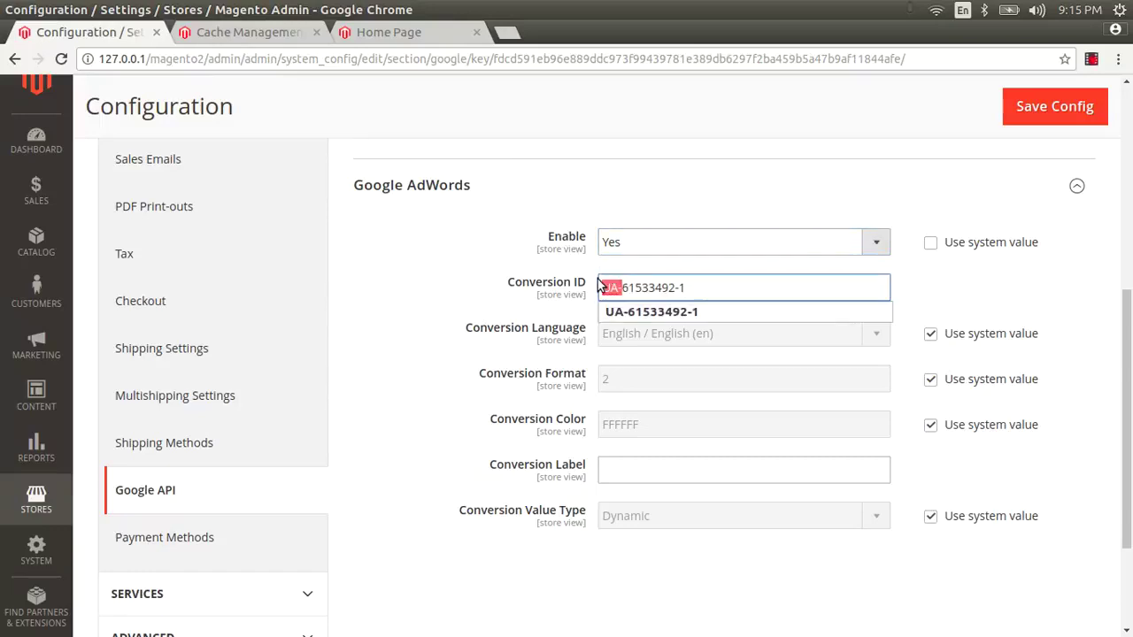
{"action": "key", "text": "BackSpace"}
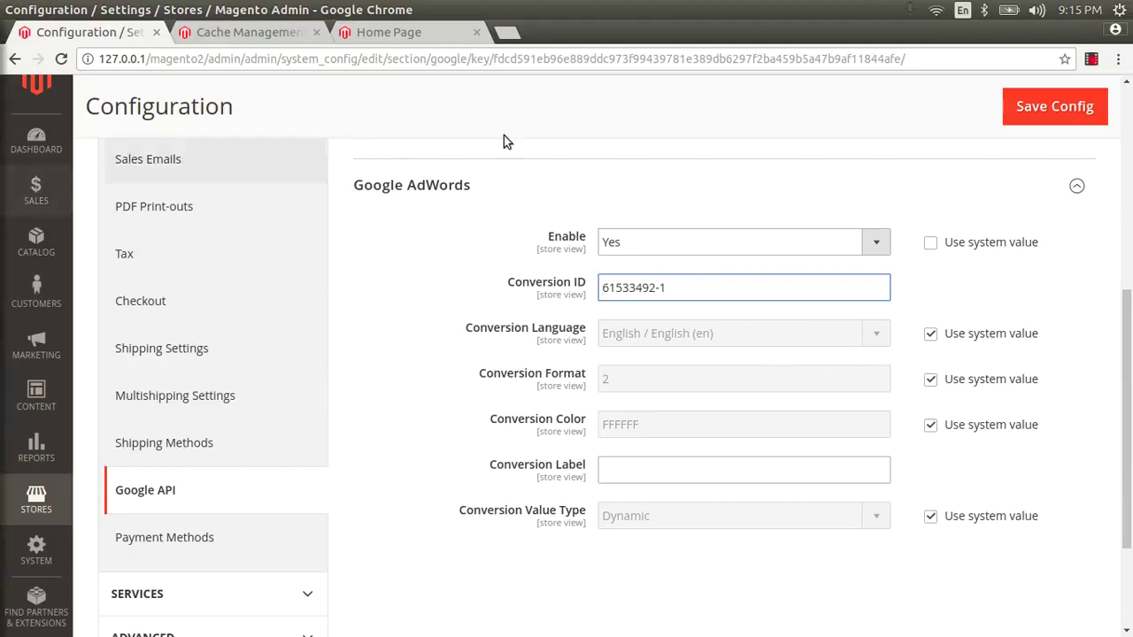
{"action": "left_click", "coordinate": [670, 285]}
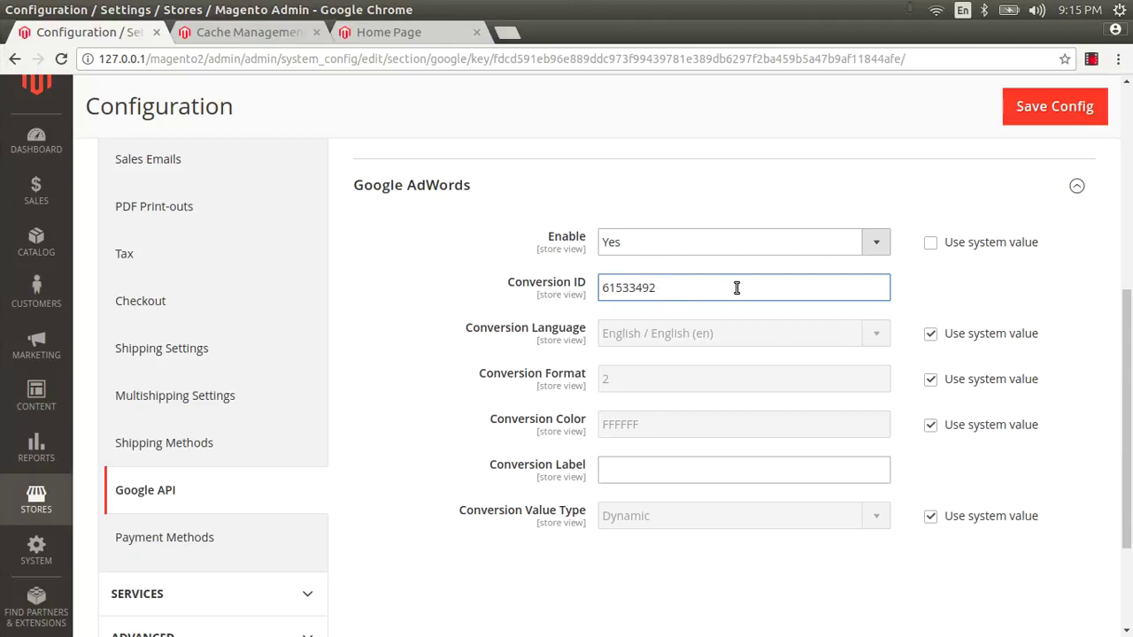
Step: Allow a custom AdWords Conversion Language of English, keeping Conversion Format and Color at defaults
{"action": "left_click", "coordinate": [731, 469]}
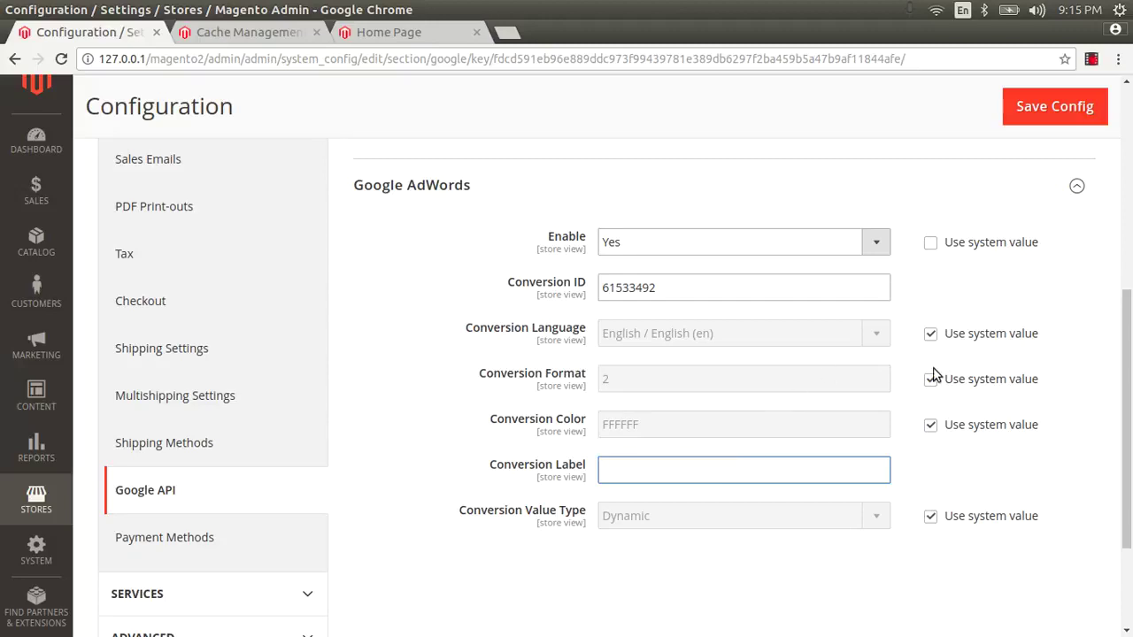
{"action": "left_click", "coordinate": [927, 342]}
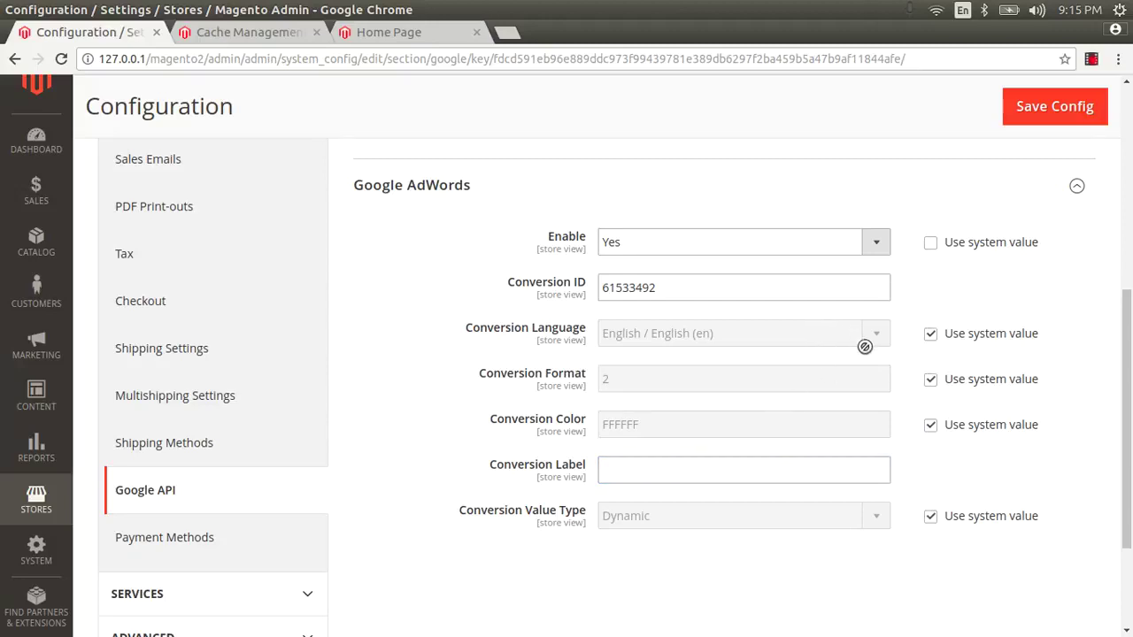
{"action": "left_click", "coordinate": [932, 334]}
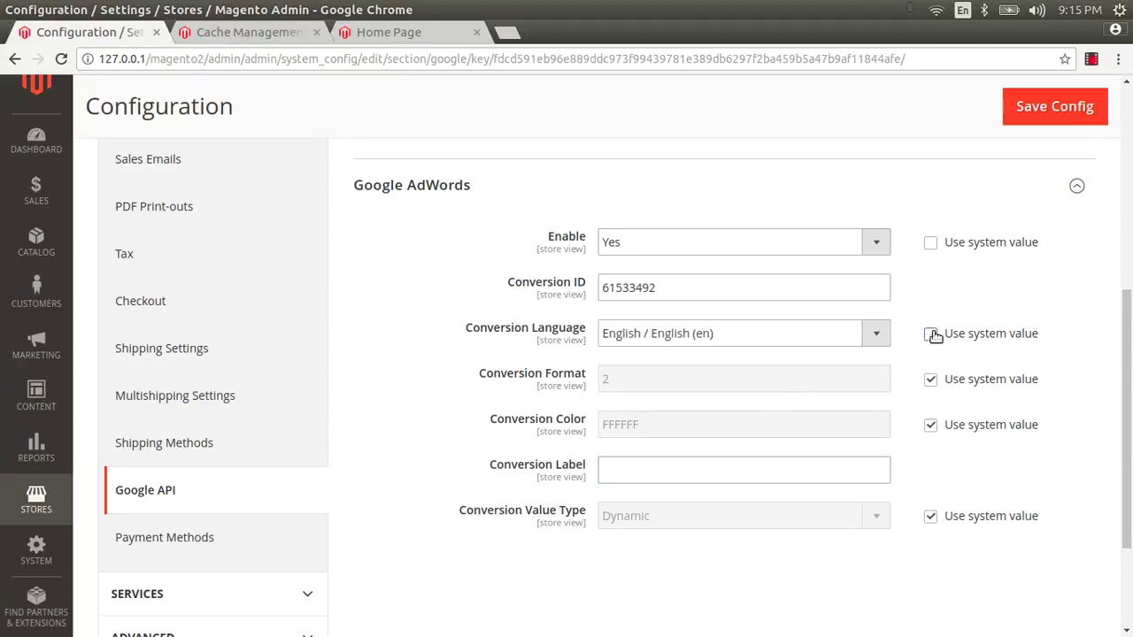
{"action": "left_click", "coordinate": [930, 381]}
{"action": "left_click", "coordinate": [931, 382]}
{"action": "left_click", "coordinate": [934, 428]}
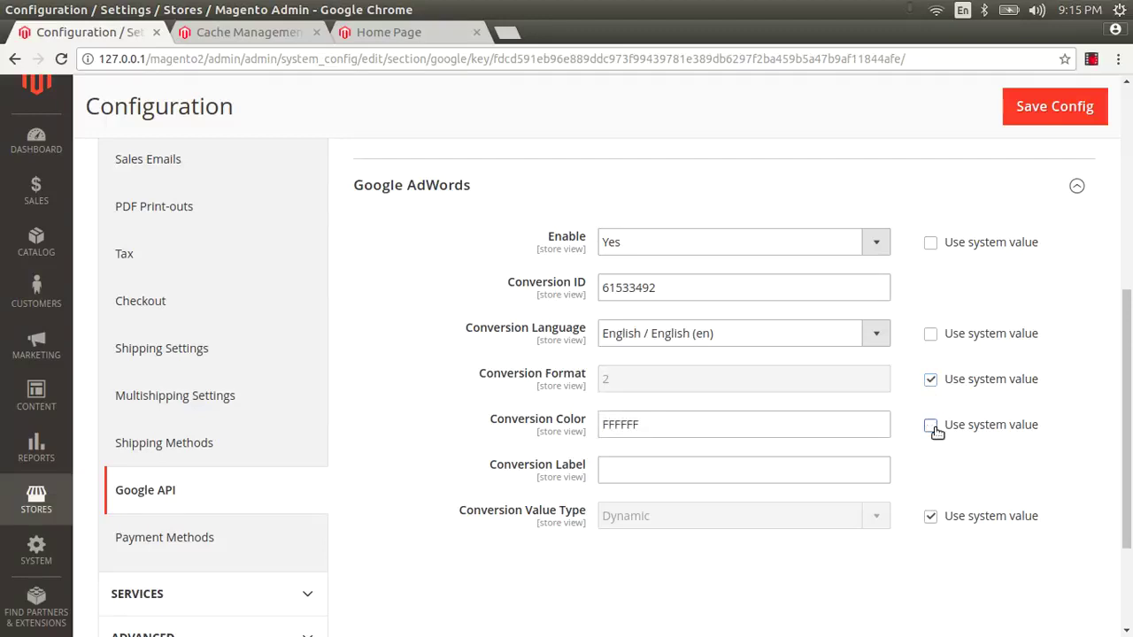
{"action": "left_click", "coordinate": [932, 426]}
Step: Set the conversion label to 'testing', keep Dynamic value type, and save the AdWords configuration
{"action": "left_click", "coordinate": [753, 467]}
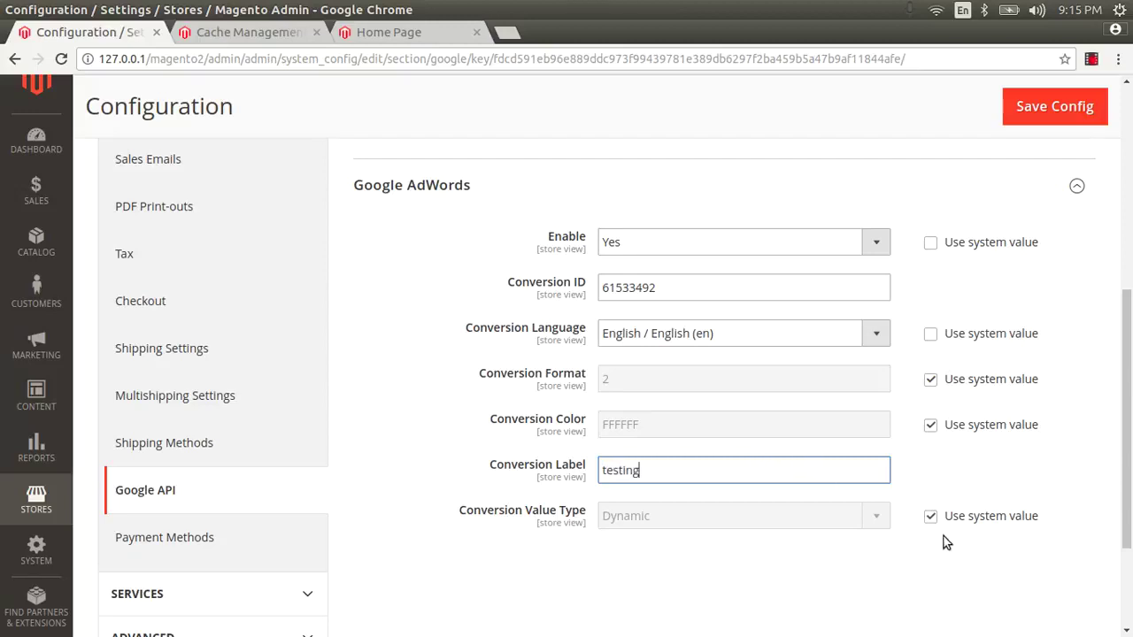
{"action": "left_click", "coordinate": [929, 506]}
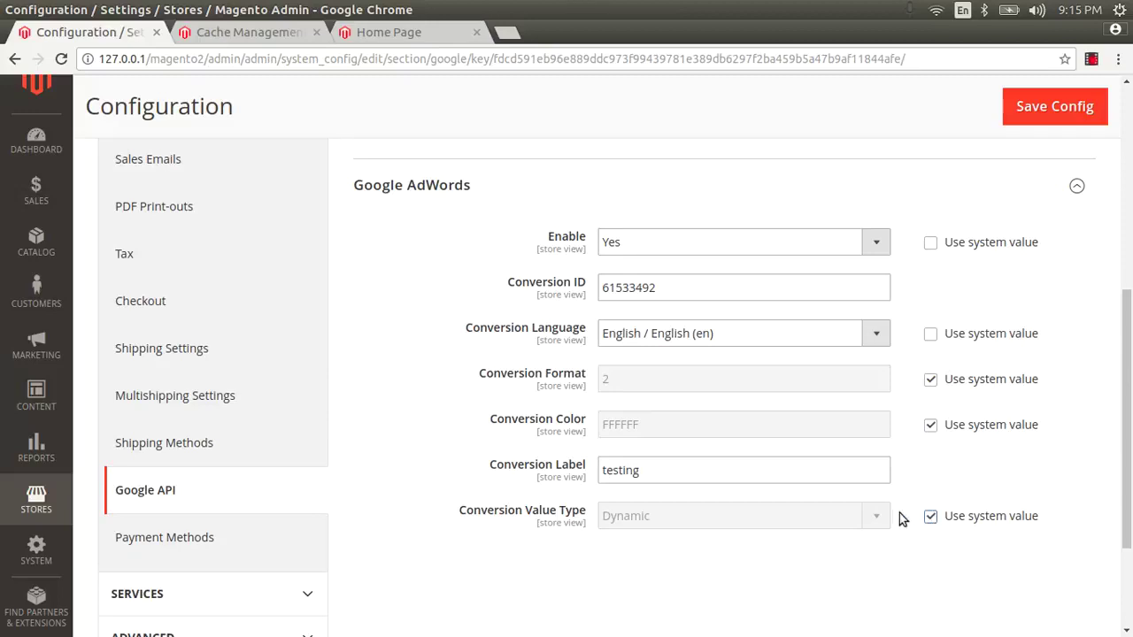
{"action": "left_click", "coordinate": [929, 517]}
{"action": "left_click", "coordinate": [759, 517]}
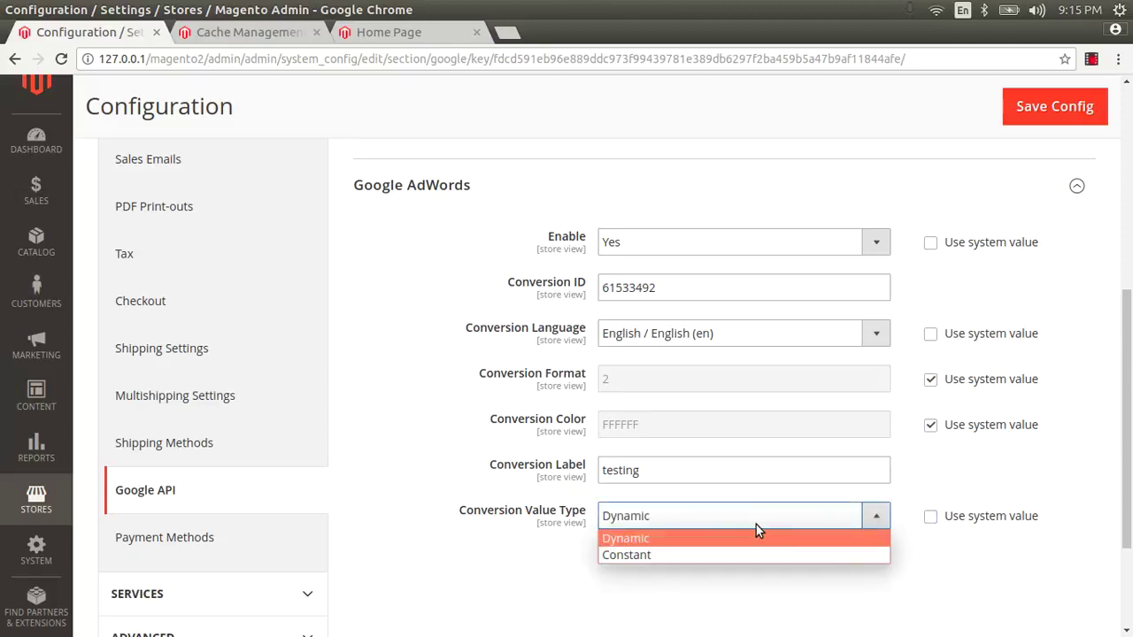
{"action": "left_click", "coordinate": [755, 526]}
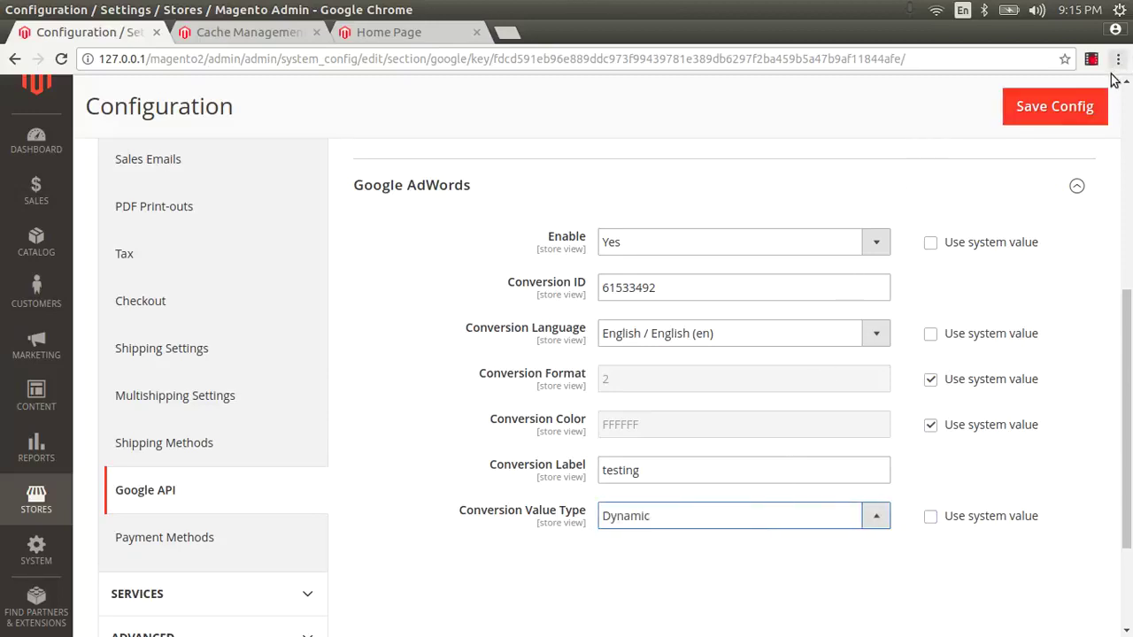
{"action": "left_click", "coordinate": [1050, 113]}
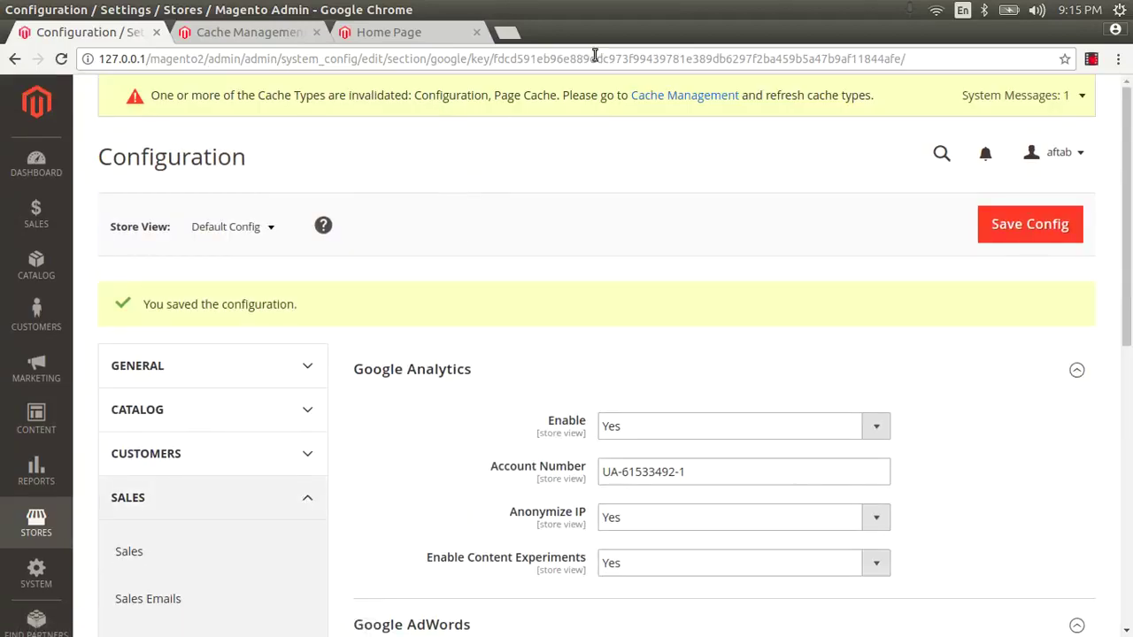
{"action": "left_click", "coordinate": [237, 28]}
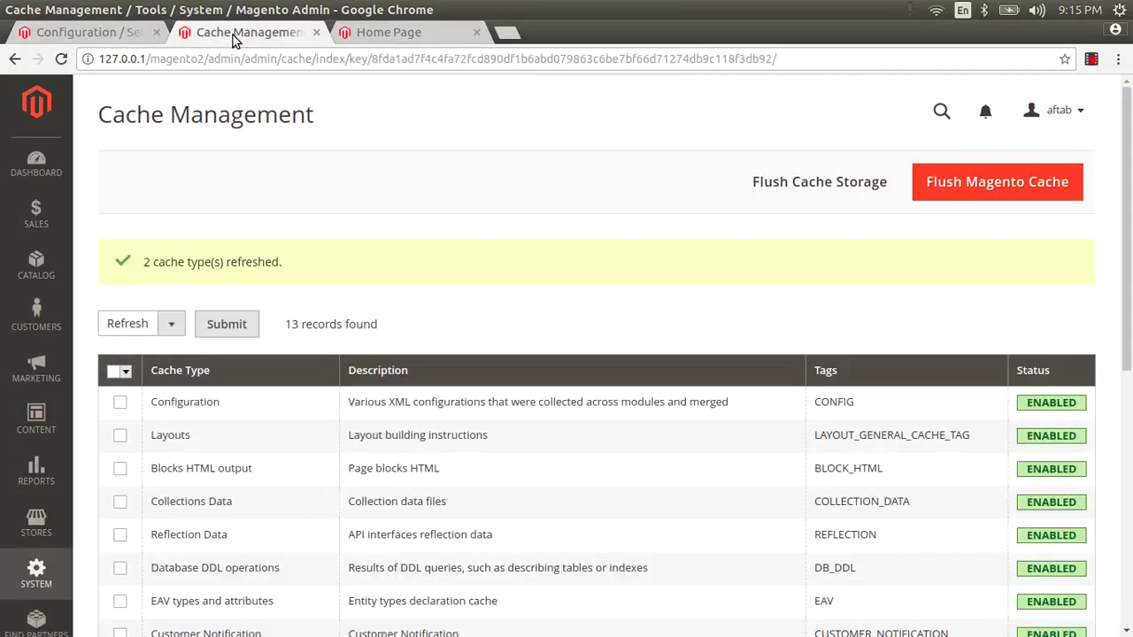
Step: Refresh the Configuration and Page Cache cache types, then return to the storefront home page
{"action": "left_click", "coordinate": [119, 404]}
{"action": "scroll", "coordinate": [124, 456], "scroll_direction": "down", "scroll_amount": 3}
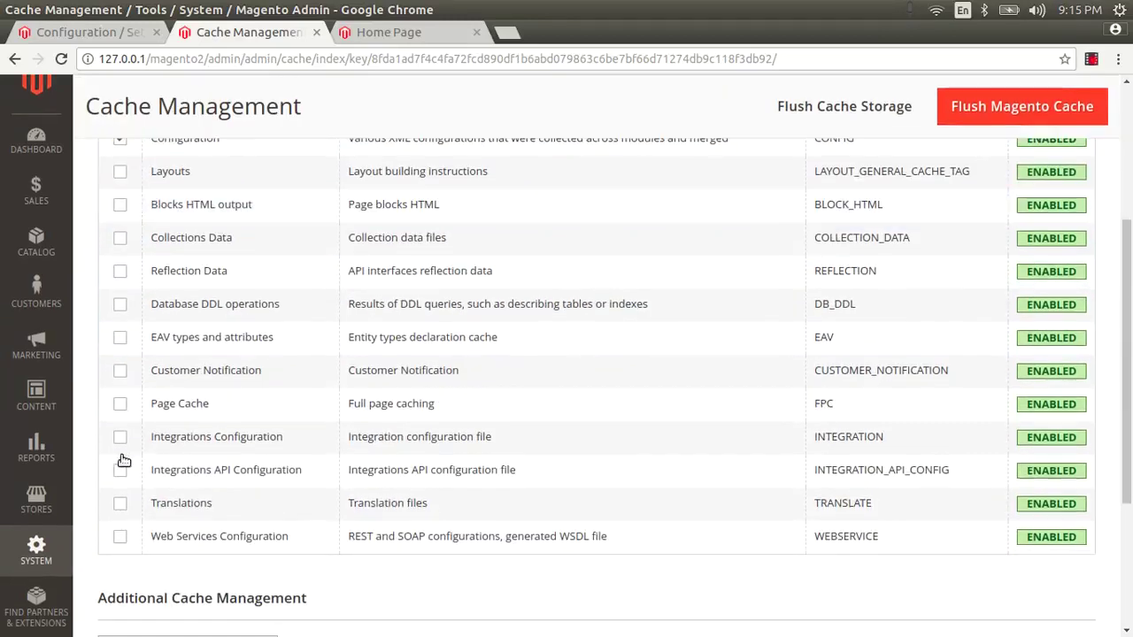
{"action": "left_click", "coordinate": [121, 405]}
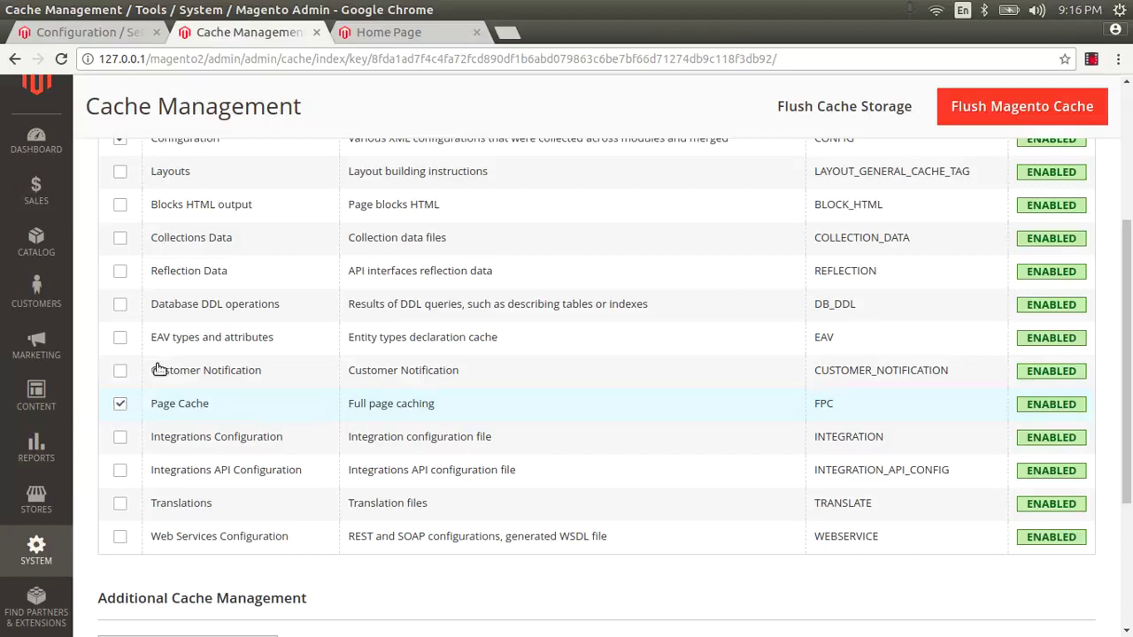
{"action": "scroll", "coordinate": [155, 366], "scroll_direction": "up", "scroll_amount": 3}
{"action": "left_click", "coordinate": [212, 327]}
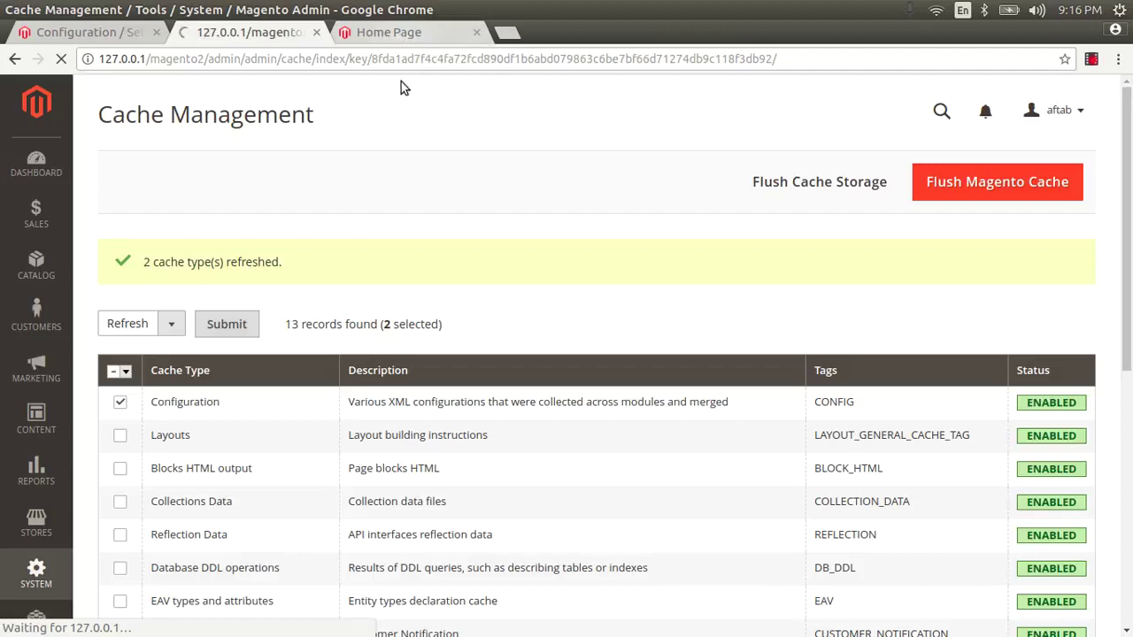
{"action": "left_click", "coordinate": [405, 32]}
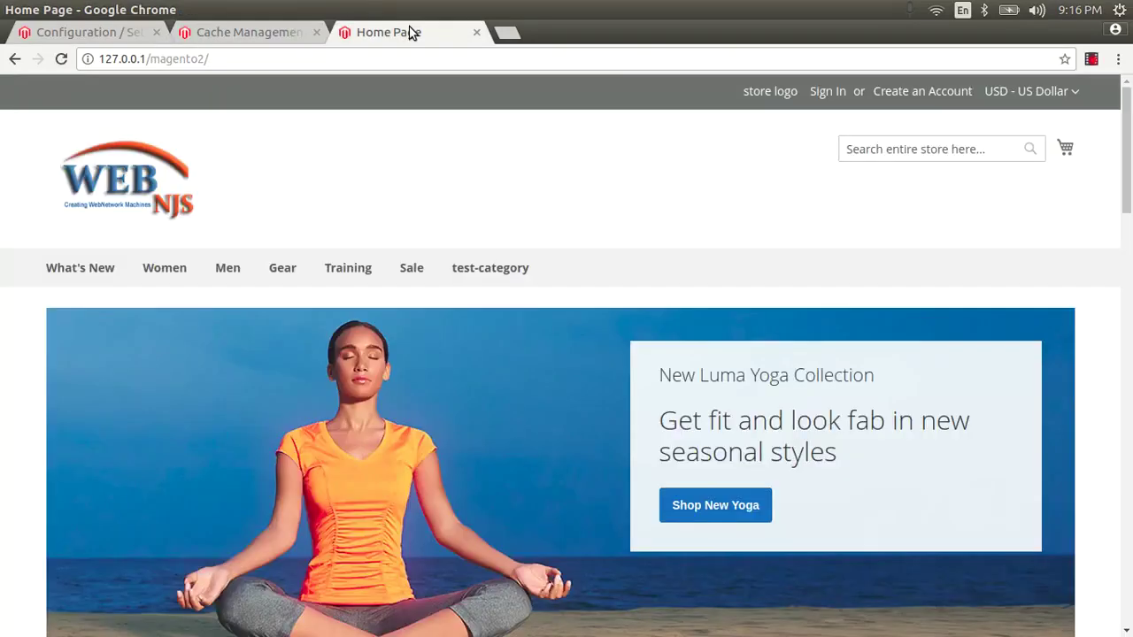